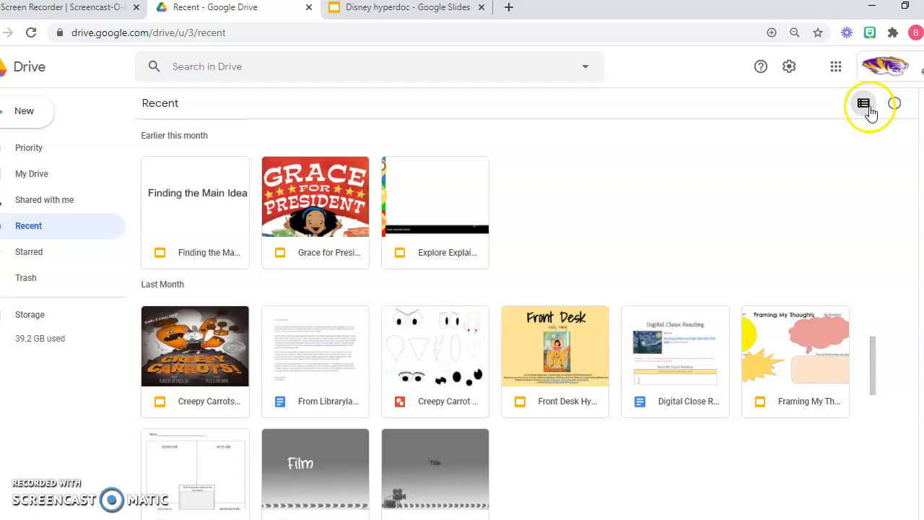
View the recent Drive files in list layout, return them to grid layout, and look at the available Google apps.
left_click(868, 104)
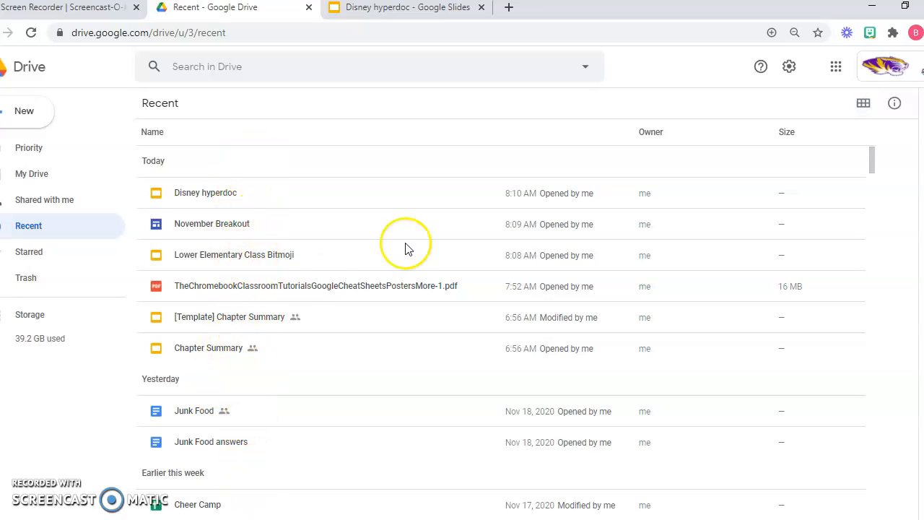
left_click(27, 228)
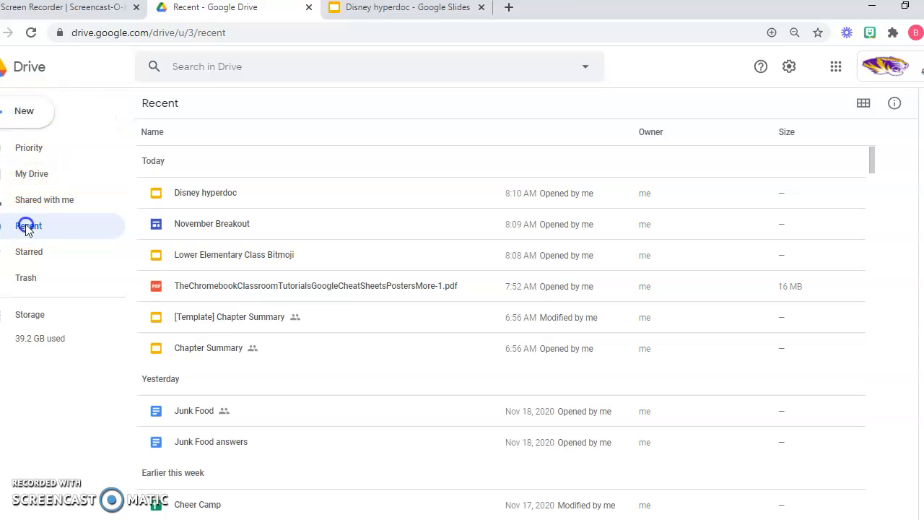
left_click(27, 229)
left_click(27, 230)
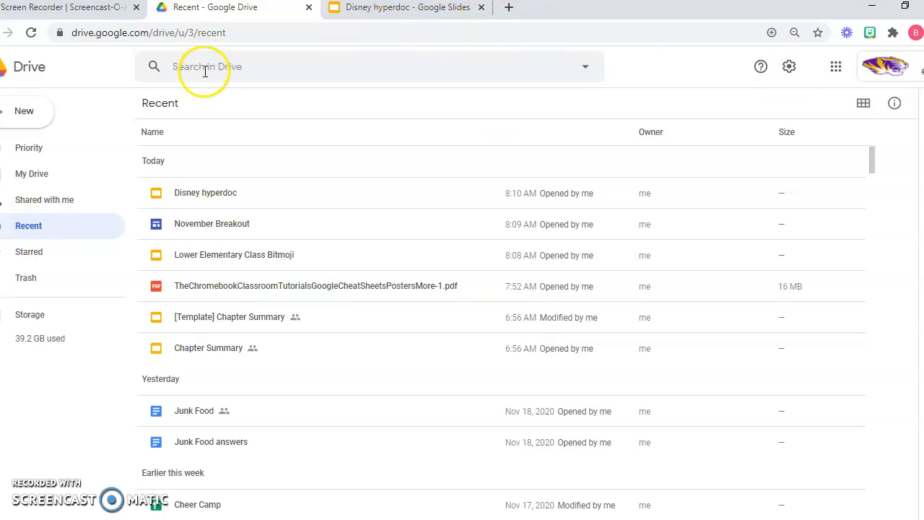
left_click(863, 103)
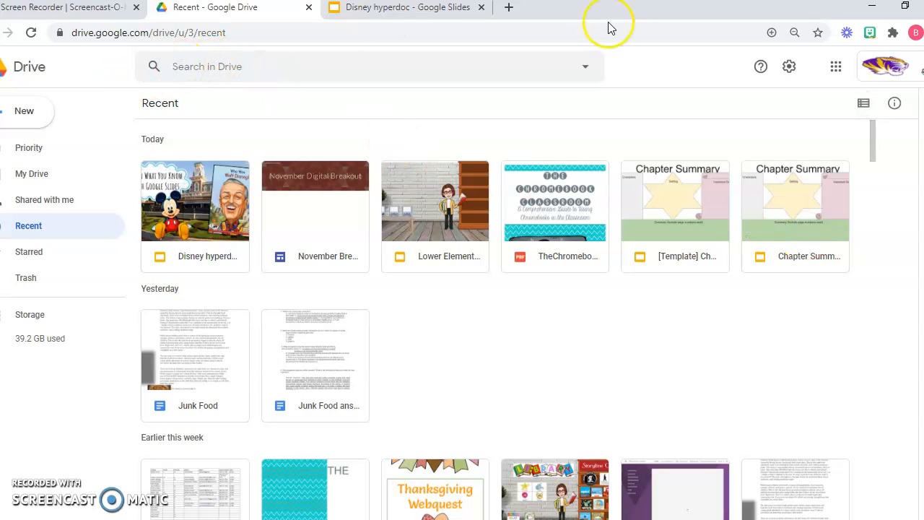
left_click(837, 69)
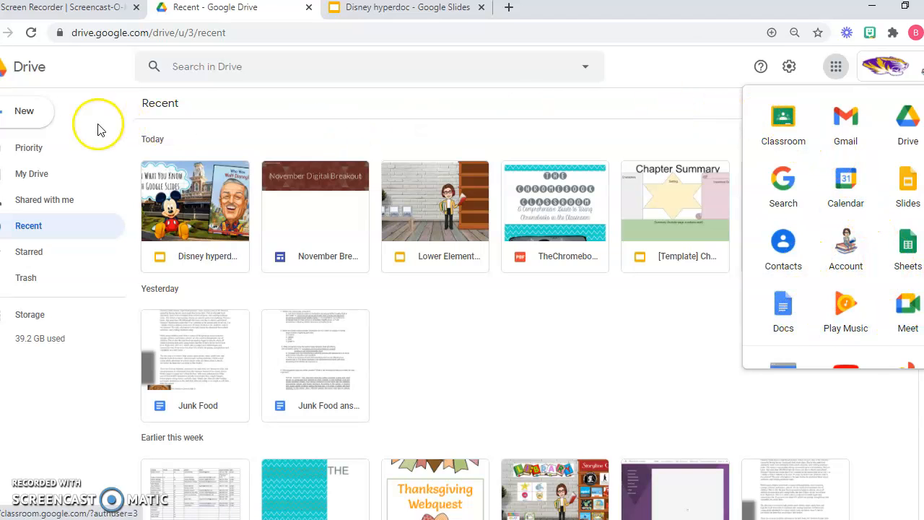
Create a new blank Google Docs document from Drive.
left_click(26, 114)
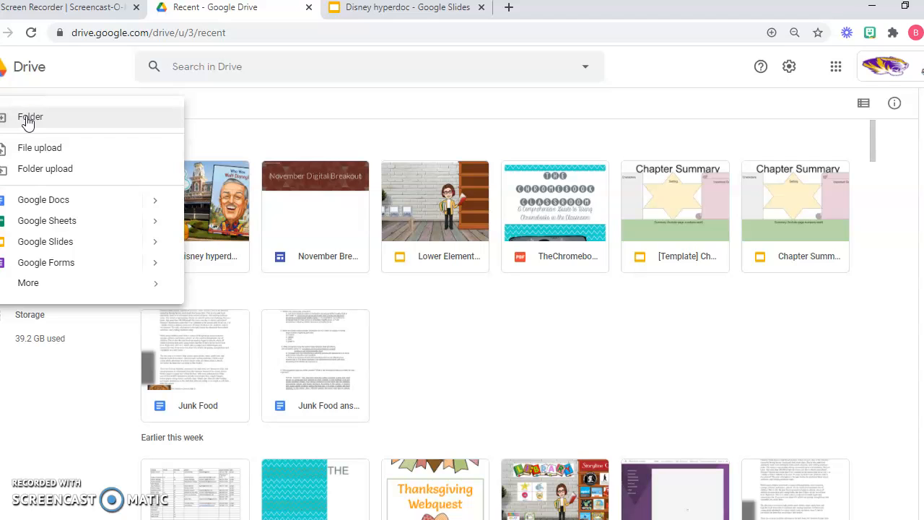
left_click(41, 202)
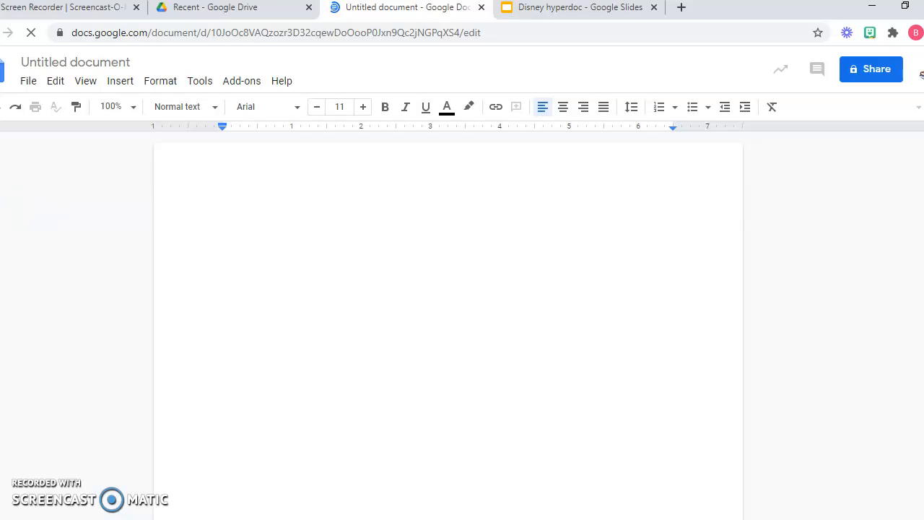
left_click(134, 63)
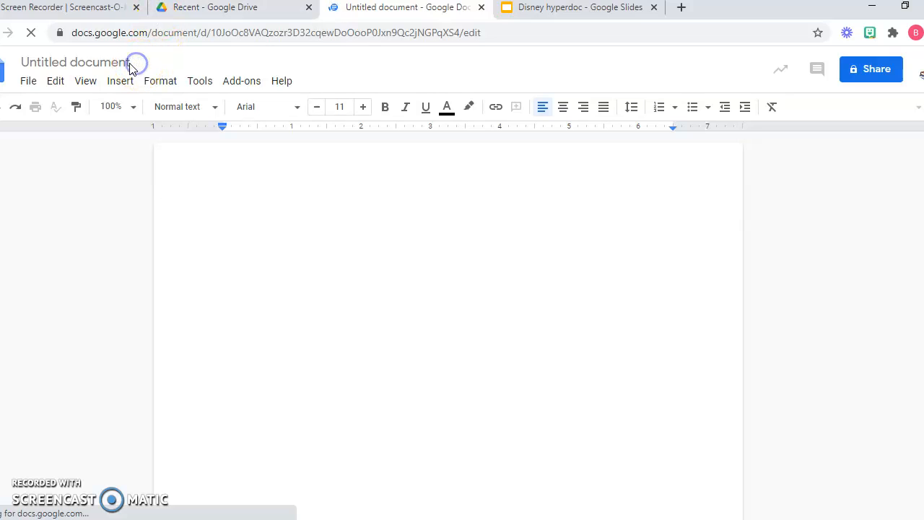
left_click(132, 63)
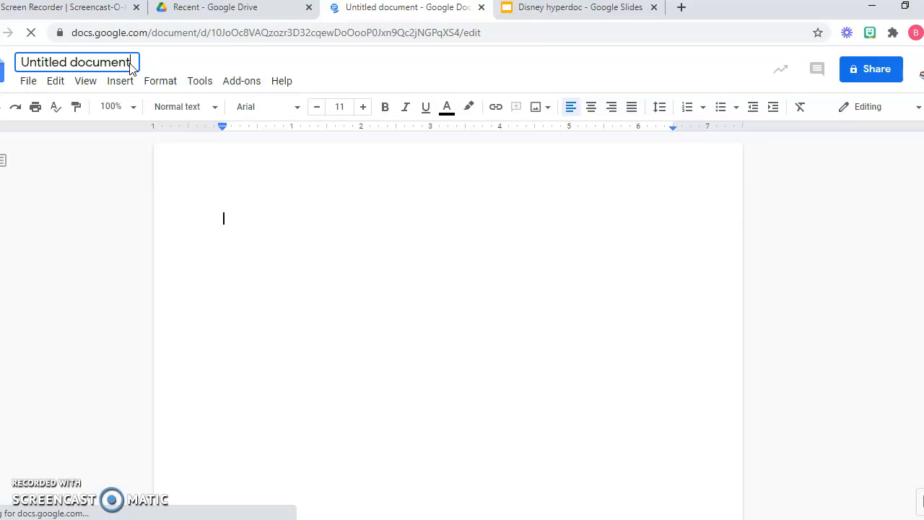
left_click(129, 65)
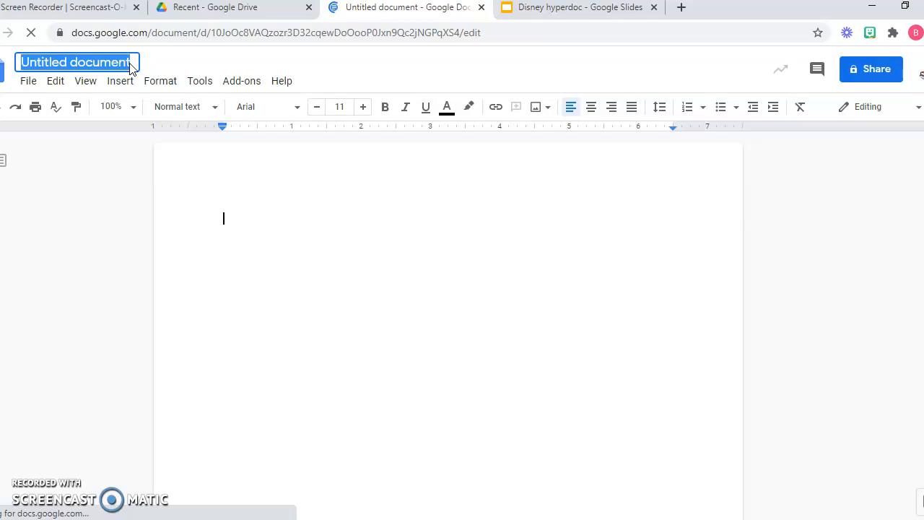
type("Lesson")
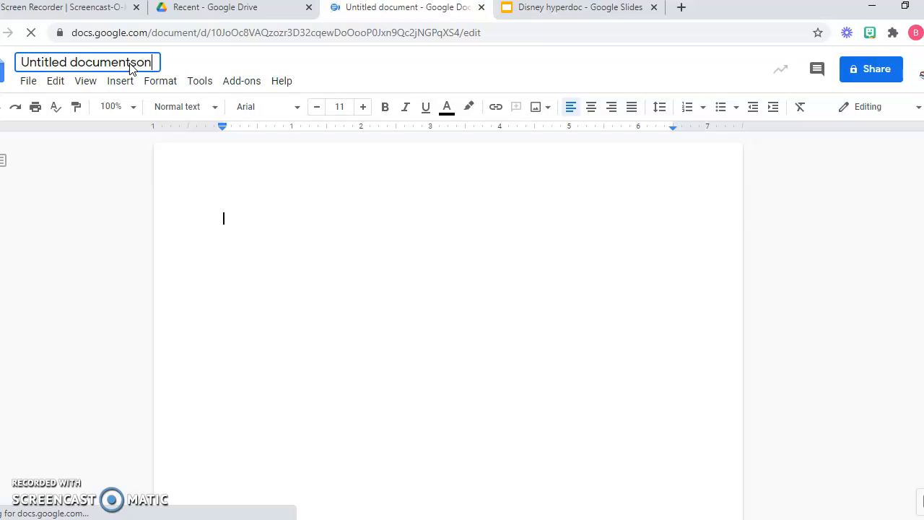
type(" 1")
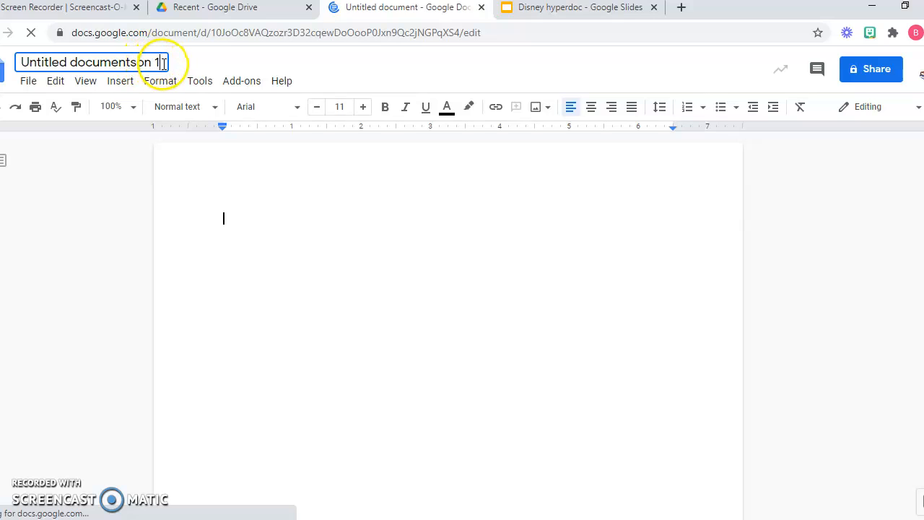
Replace the document's title with "Lesson 1 Google Drive".
left_click_drag(74, 59, 2, 65)
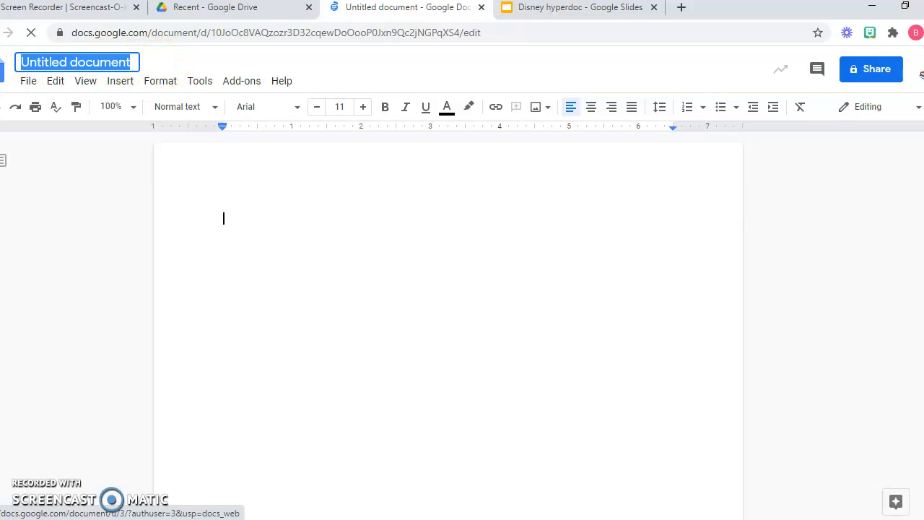
key("BackSpace")
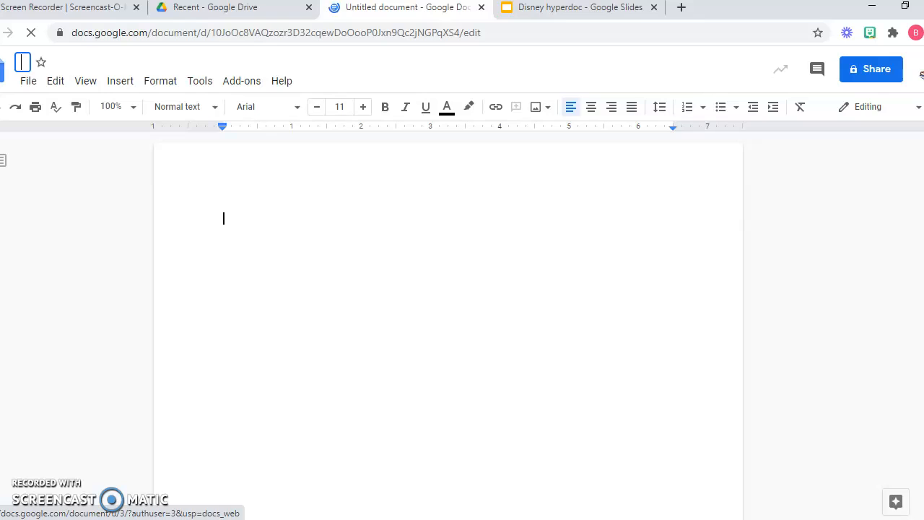
type("Lesson 1")
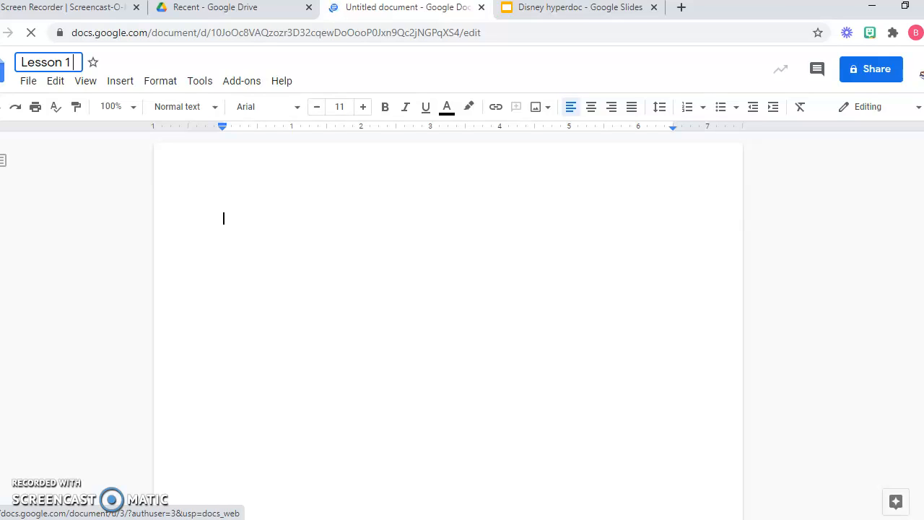
type(" Goog")
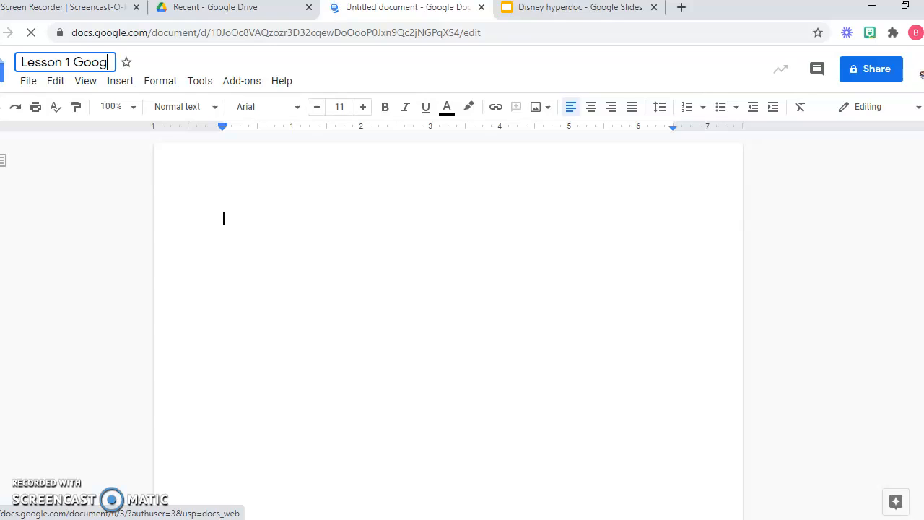
type("le")
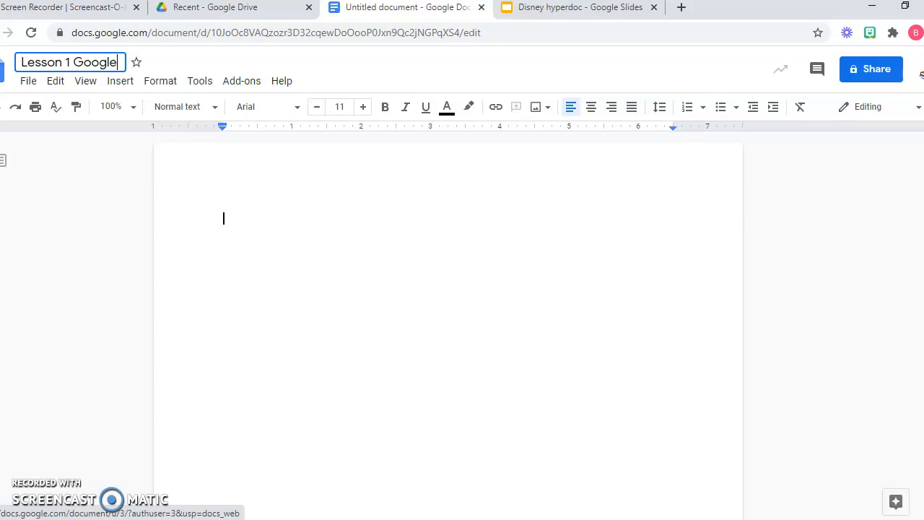
type(" Drive")
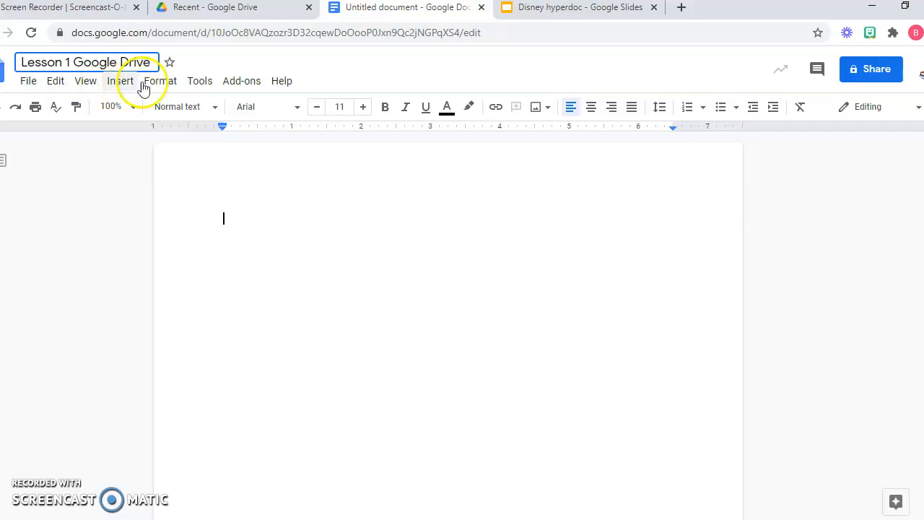
Set the document's page orientation to landscape in the page setup.
left_click(27, 81)
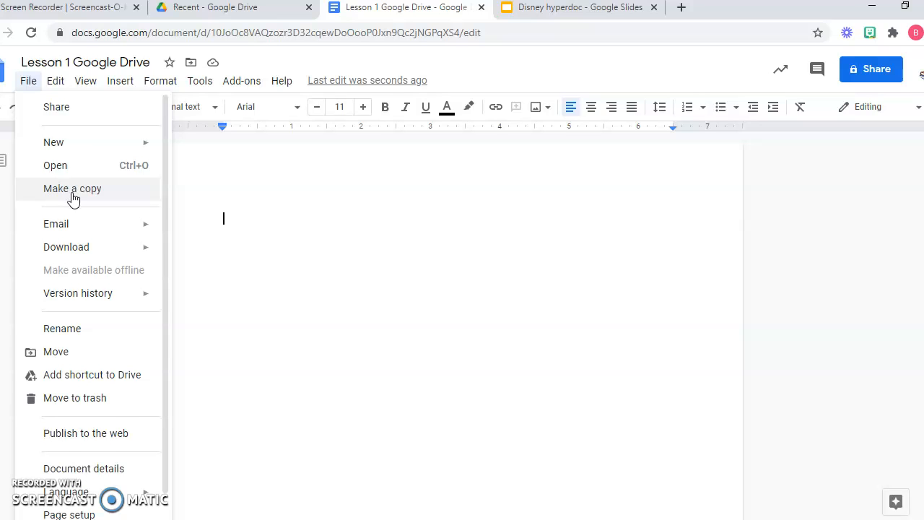
mouse_move(69, 252)
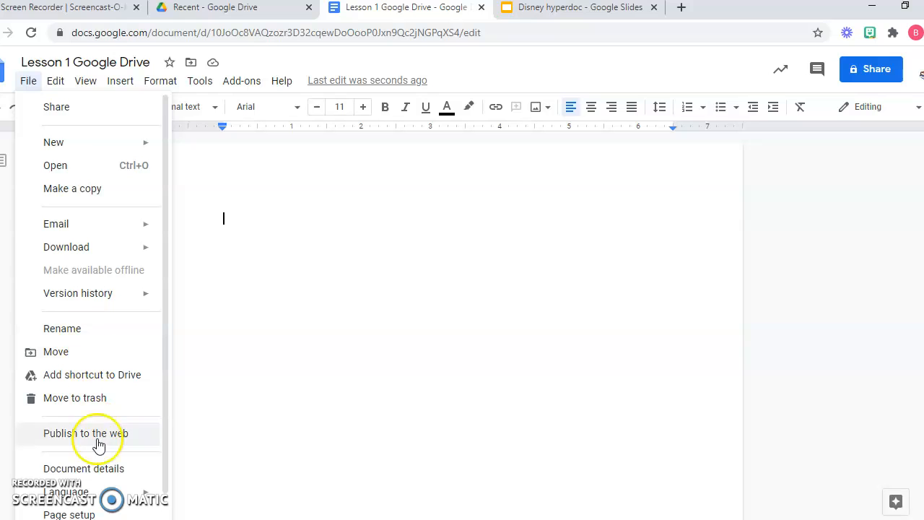
left_click_drag(164, 414, 160, 459)
left_click(90, 486)
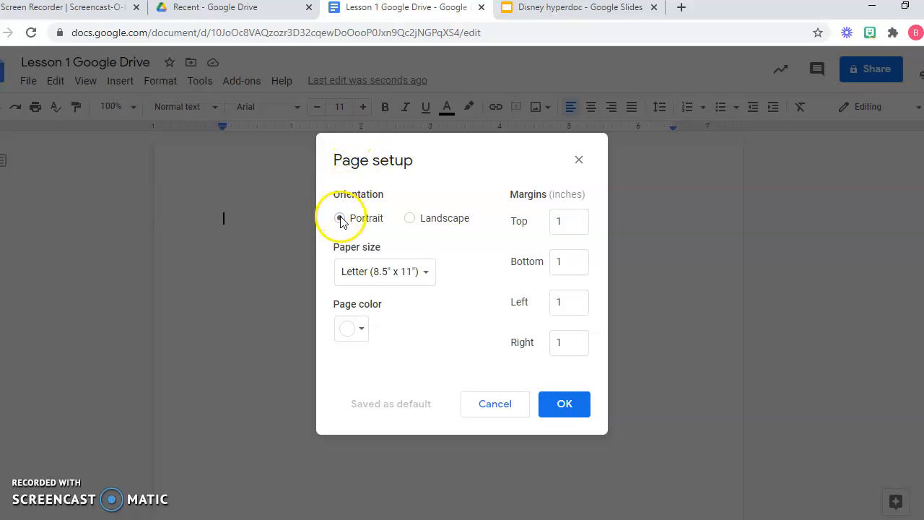
left_click(409, 218)
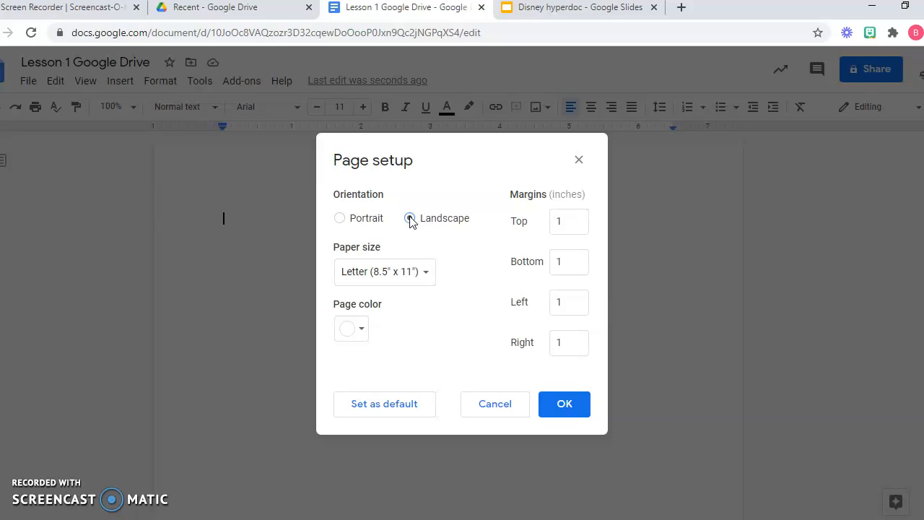
left_click(565, 404)
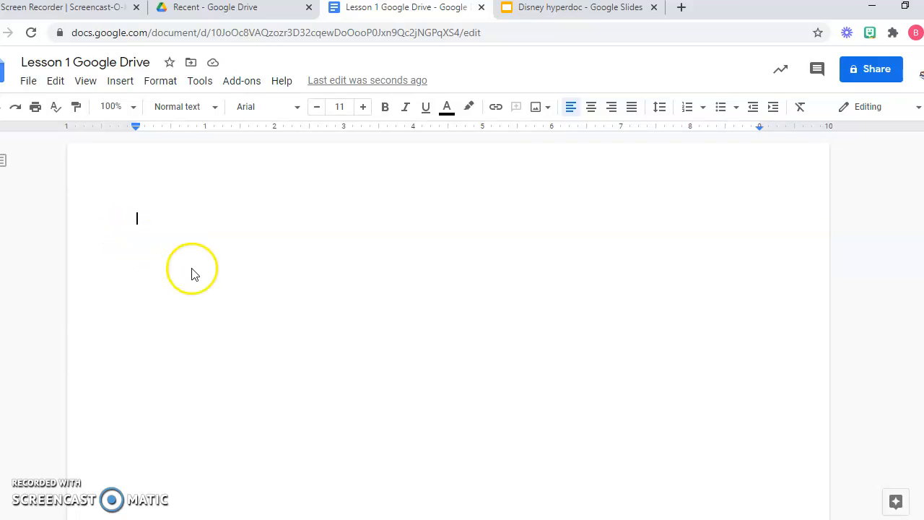
Set the page orientation to portrait and the page color to cyan in the page setup.
left_click(29, 81)
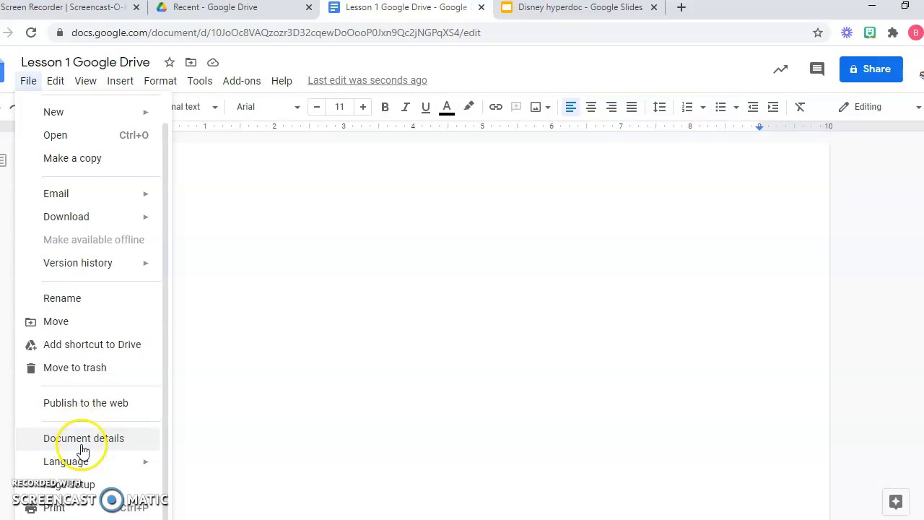
left_click(90, 485)
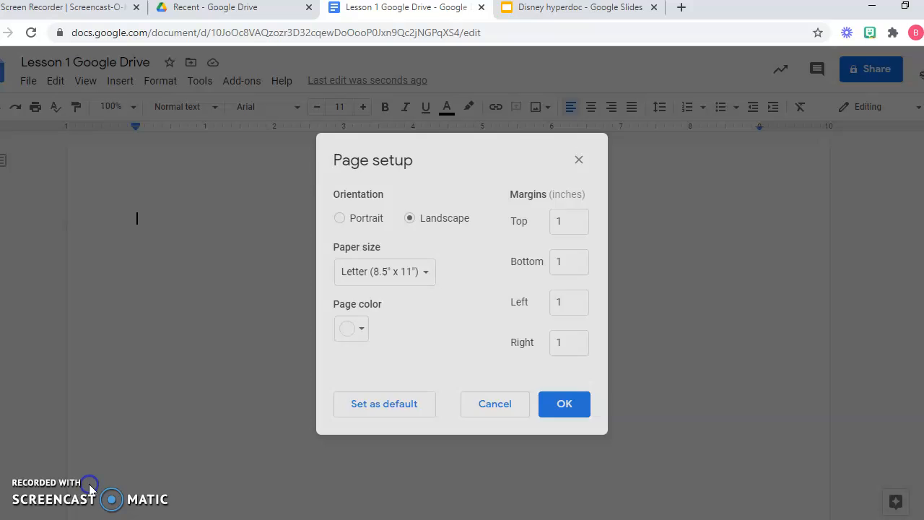
left_click(340, 218)
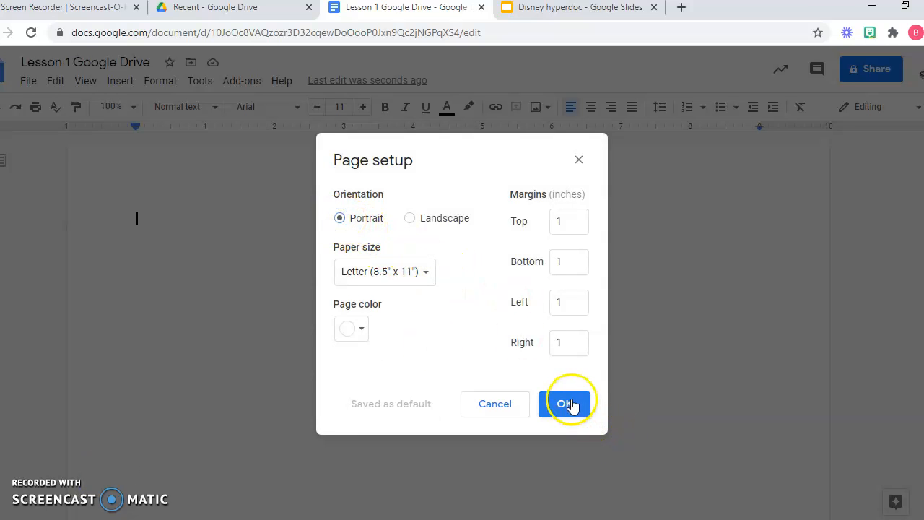
left_click(363, 329)
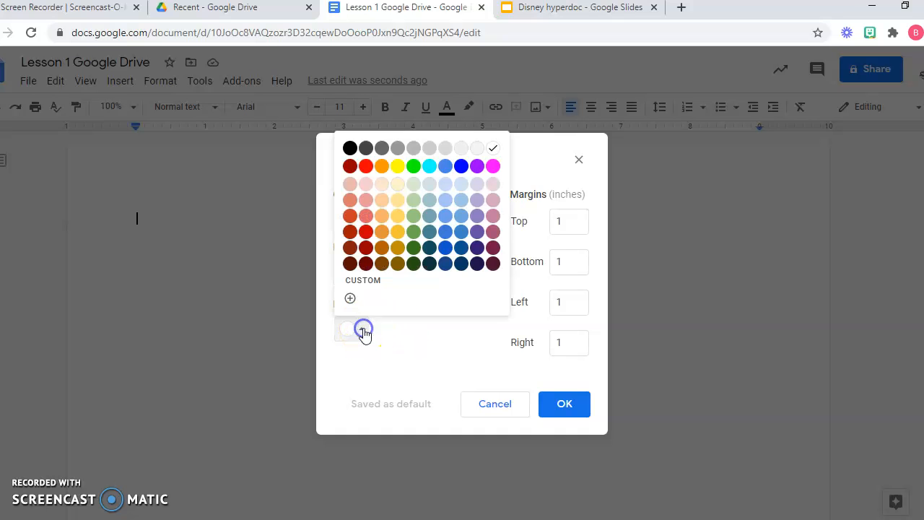
left_click(431, 167)
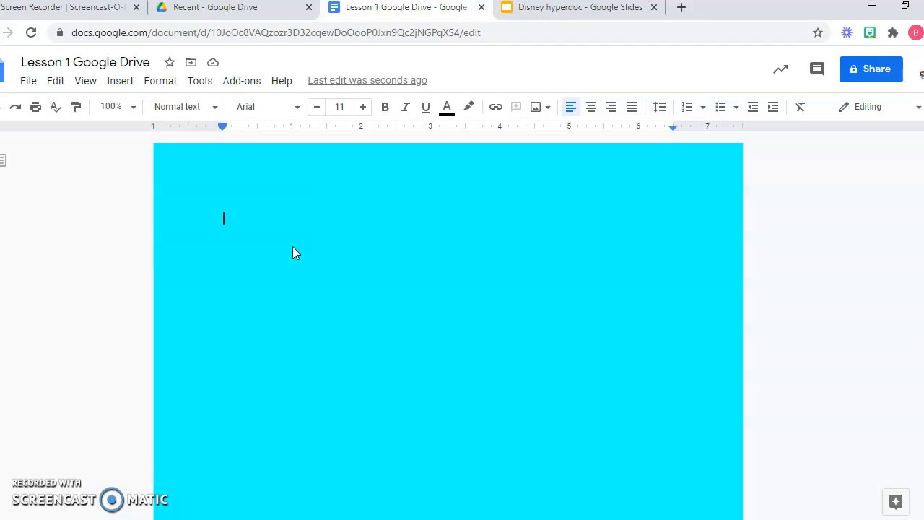
Enter the line "Lesson 1 - Using Google Docs" at the start of the page and begin a new line below it.
type("Lesson ")
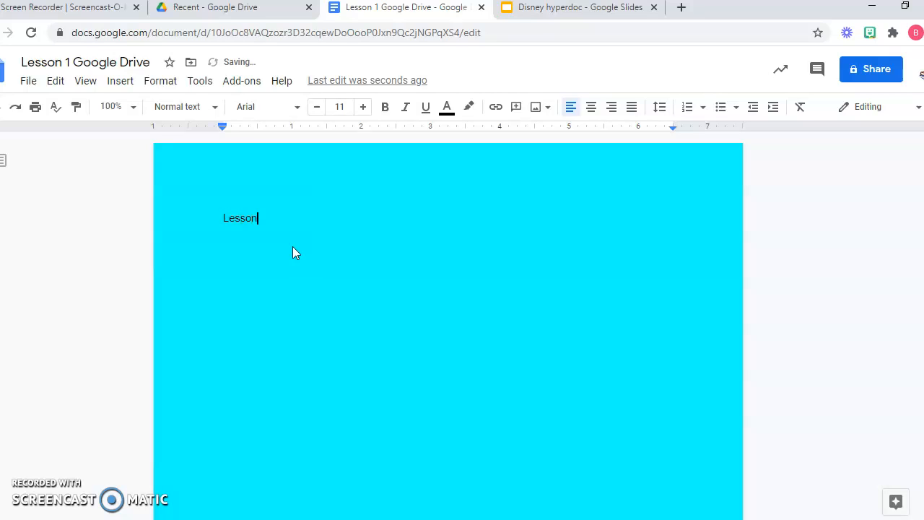
type("1 ")
type("U")
key("BackSpace")
key("BackSpace")
key("BackSpace")
type("1 - Using Google Docs")
key("Return")
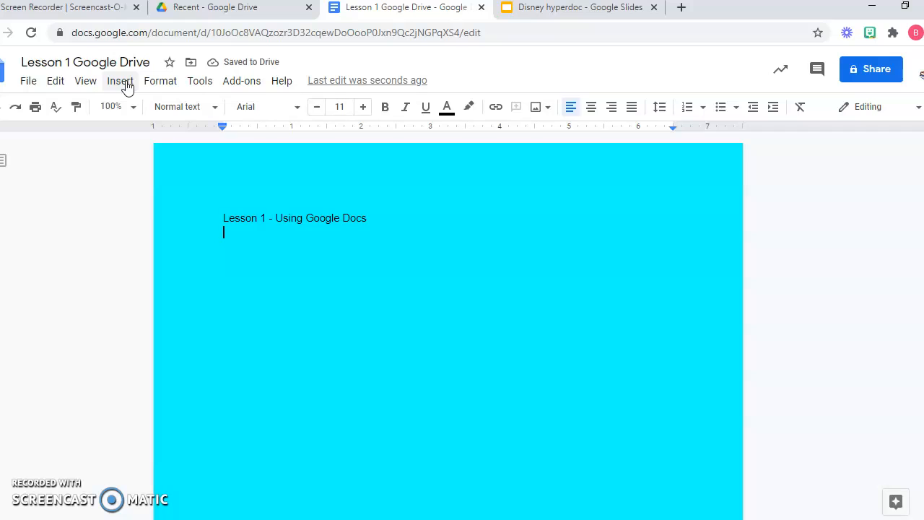
Insert the quiz screenshot from Drive below the heading, searching Drive for "using google doc".
left_click(122, 82)
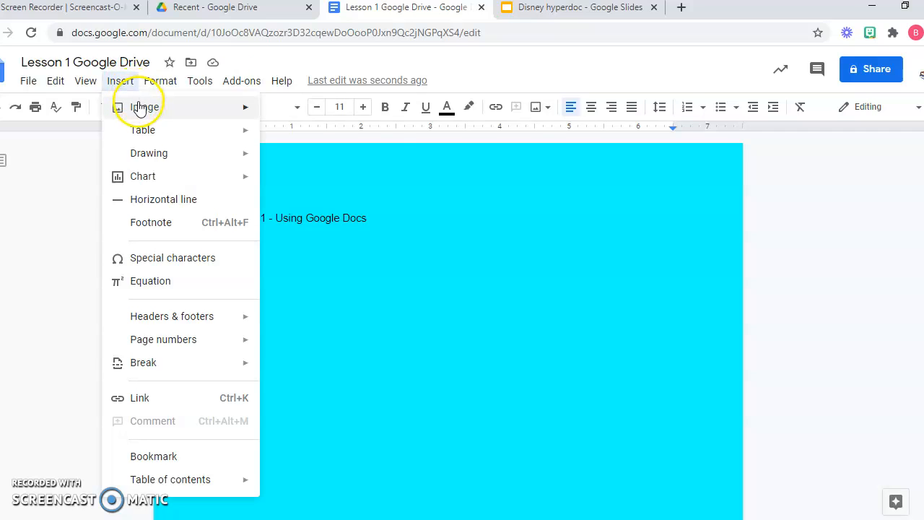
mouse_move(142, 109)
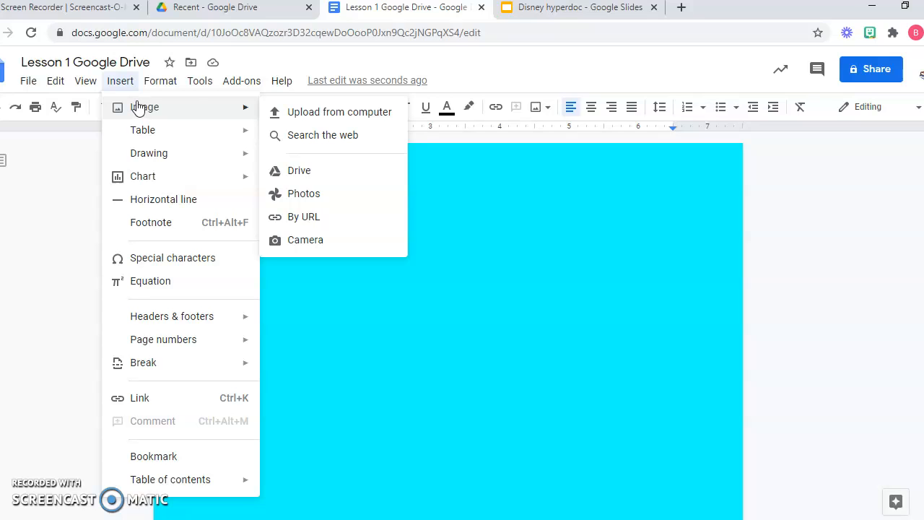
left_click(299, 174)
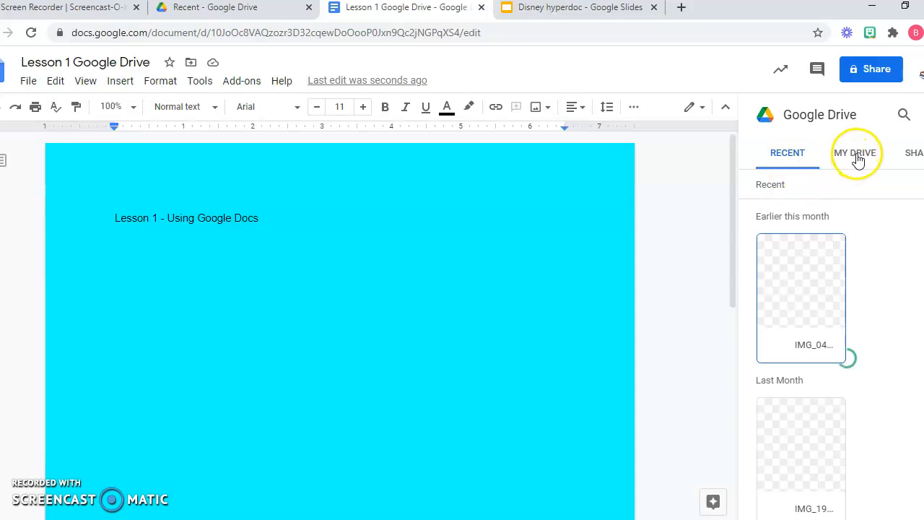
left_click(902, 118)
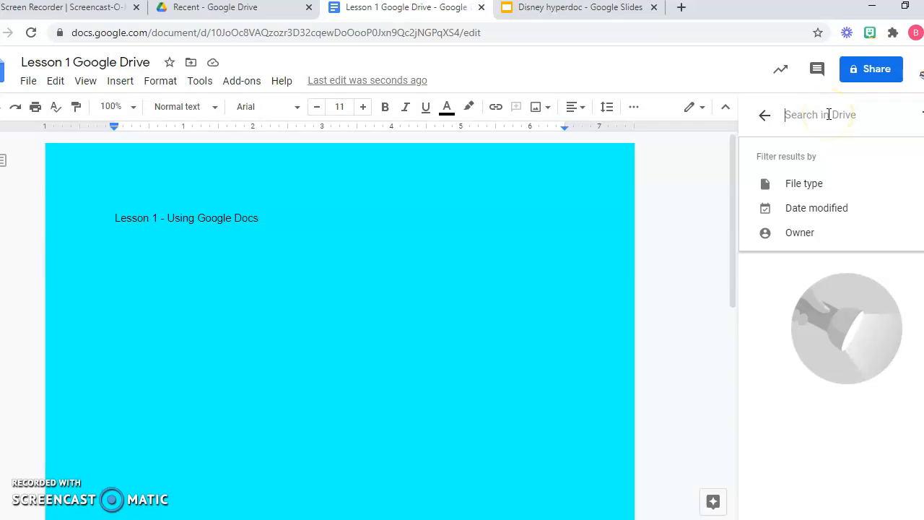
type("us")
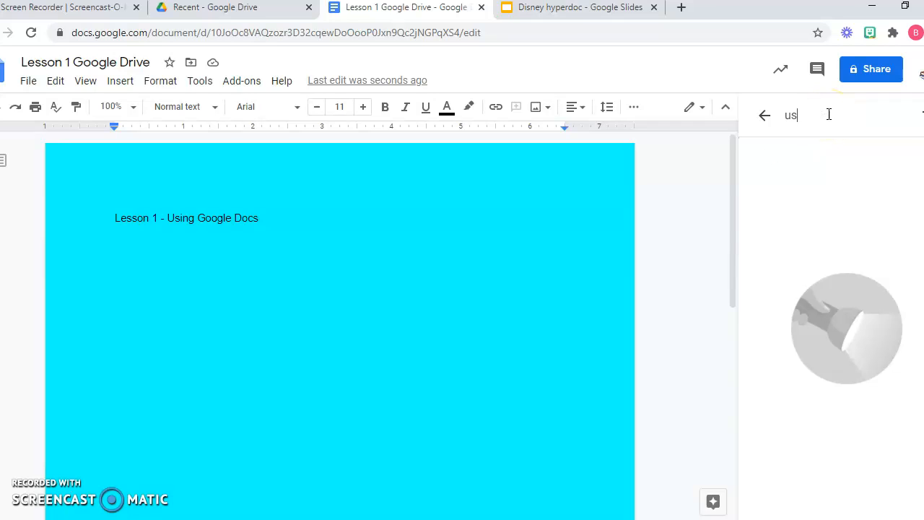
type("ing goog;e doc")
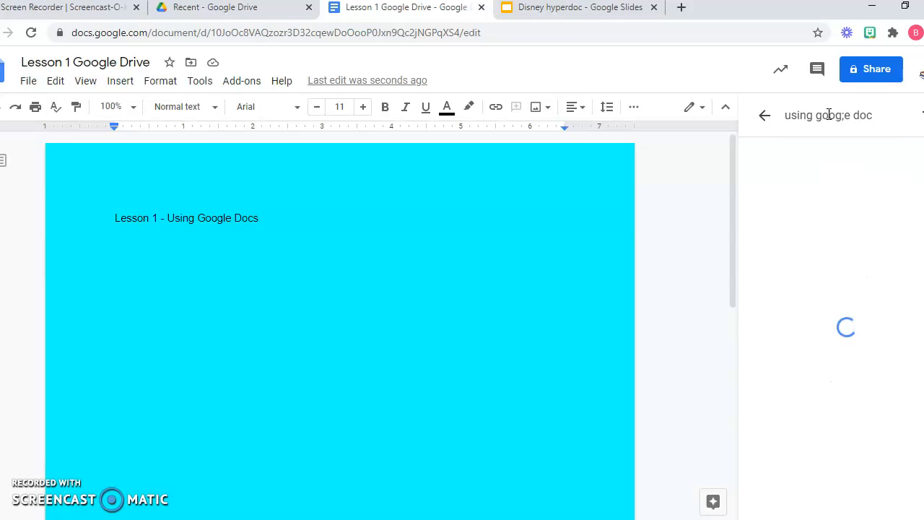
left_click(848, 116)
key("BackSpace")
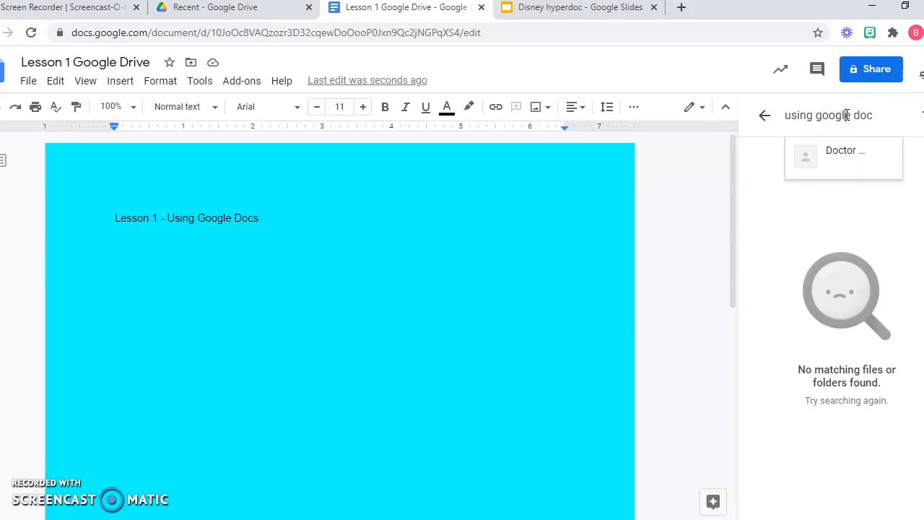
type("l")
key("Return")
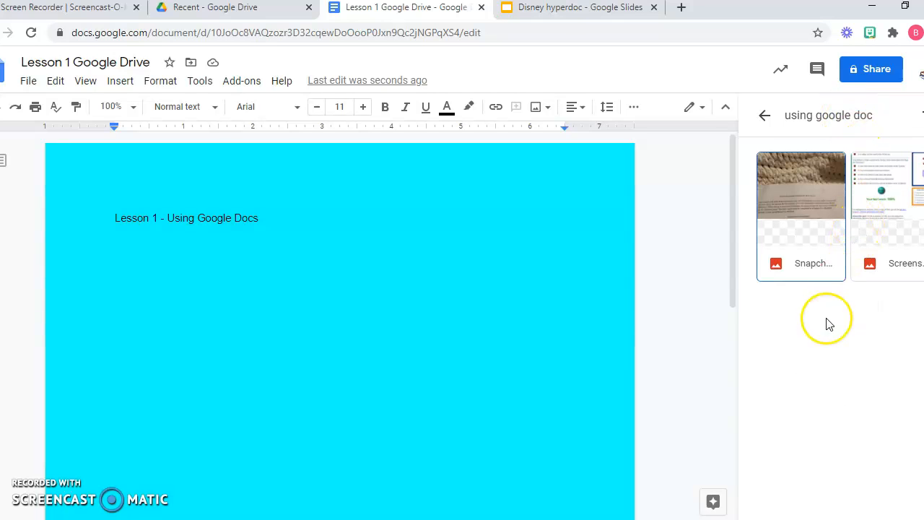
double_click(879, 189)
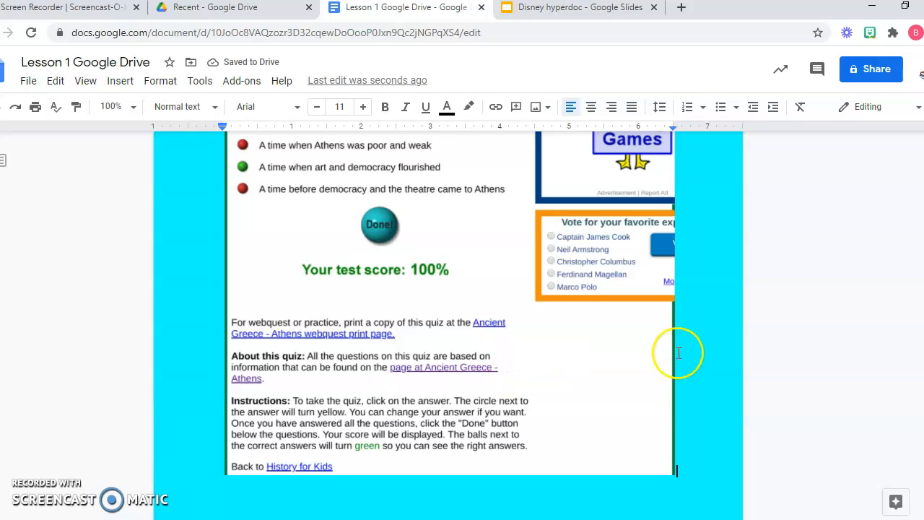
Delete the inserted quiz screenshot from the document.
left_click(548, 363)
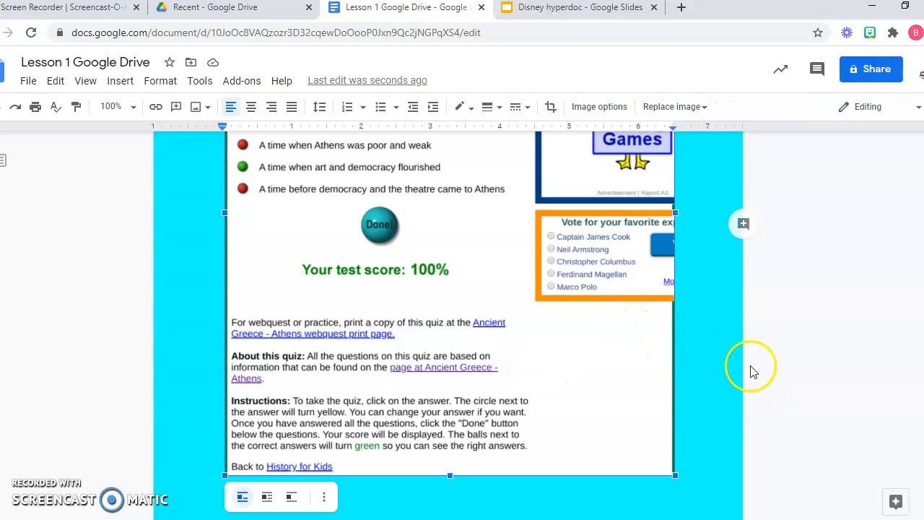
scroll(477, 283, "up", 3)
left_click(417, 284)
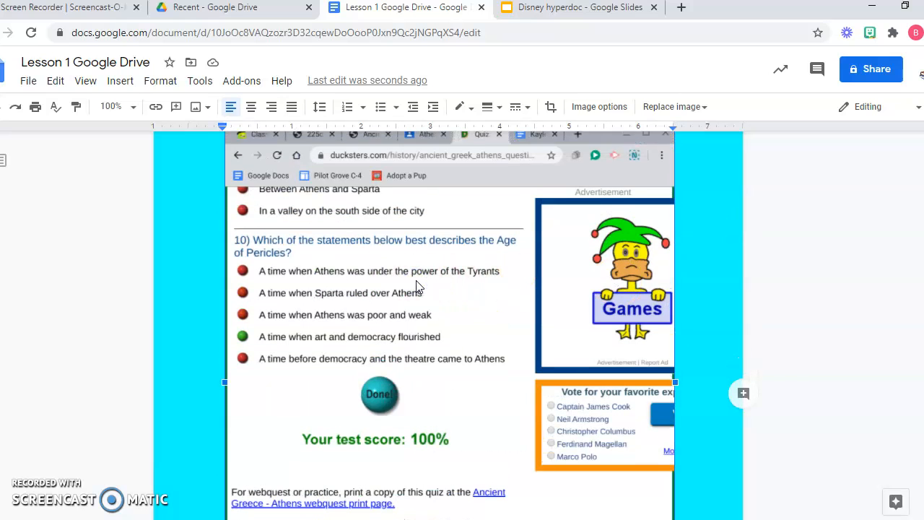
key("Delete")
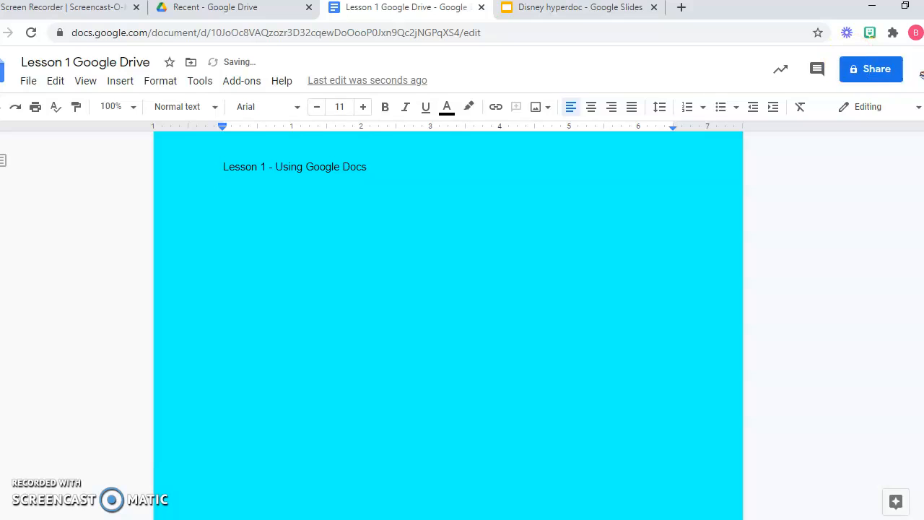
Search the Drive images for "puppy".
left_click(119, 81)
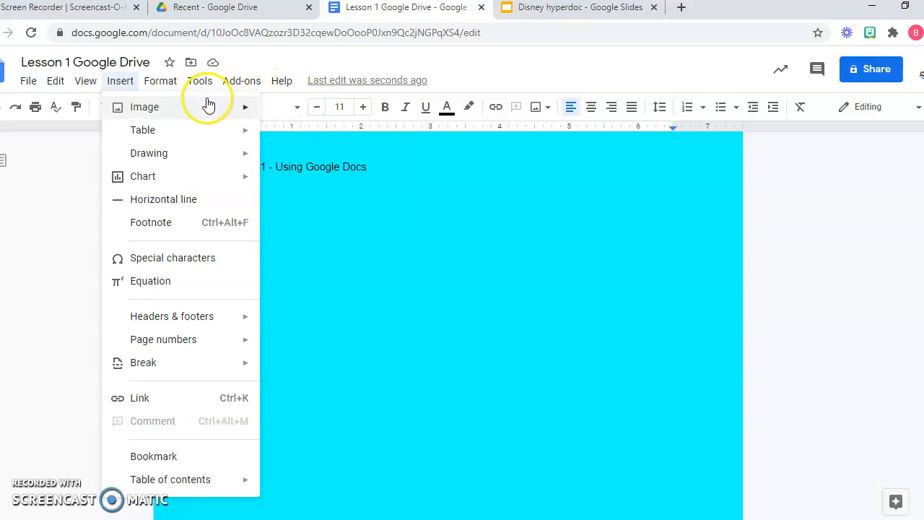
left_click(303, 170)
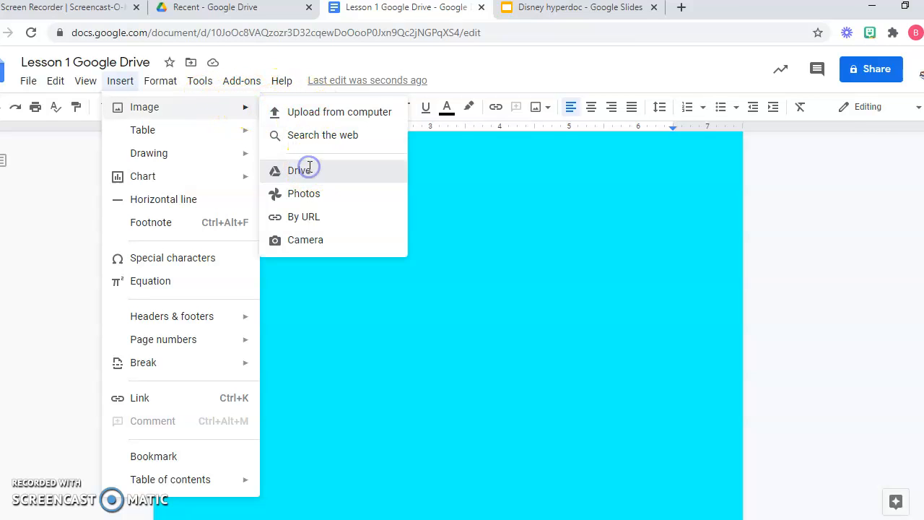
left_click(873, 116)
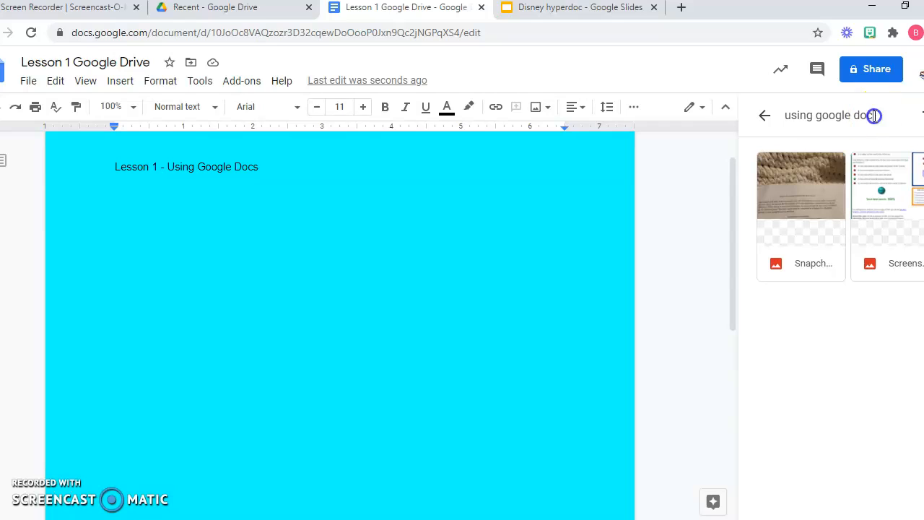
left_click_drag(873, 116, 776, 115)
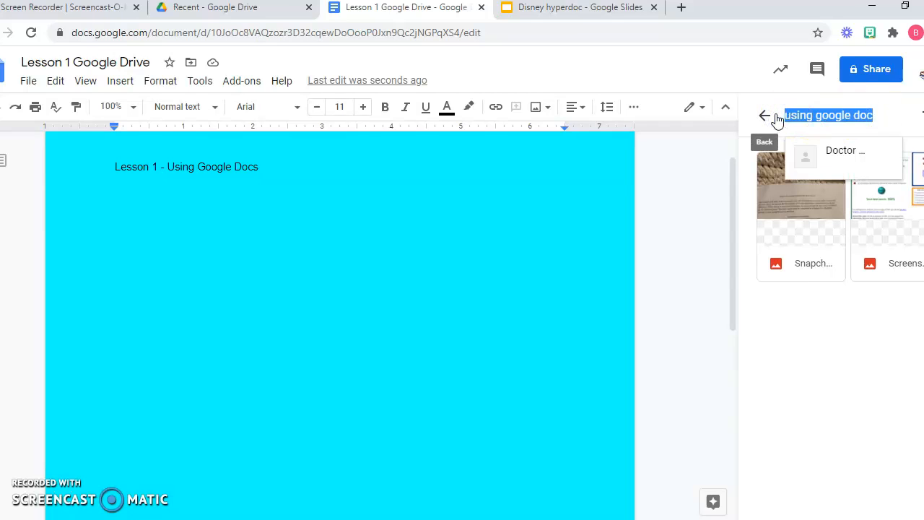
type("puppy")
key("Return")
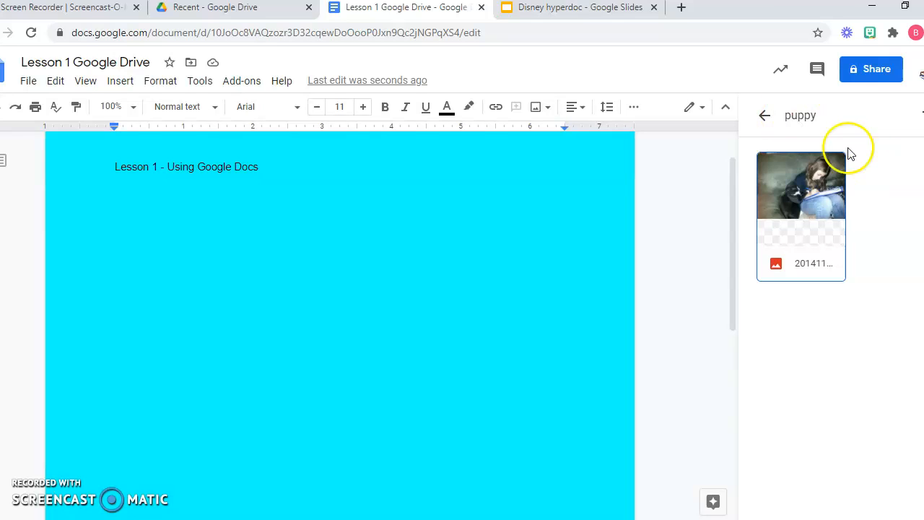
left_click(828, 114)
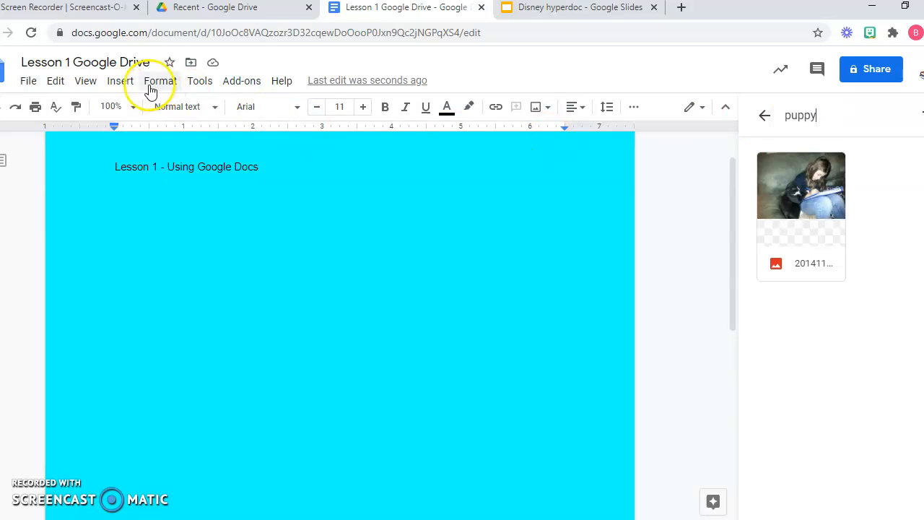
Search the web for "puppy" images and insert the picture of the puppy leaning on a fence below the heading.
left_click(120, 80)
mouse_move(142, 114)
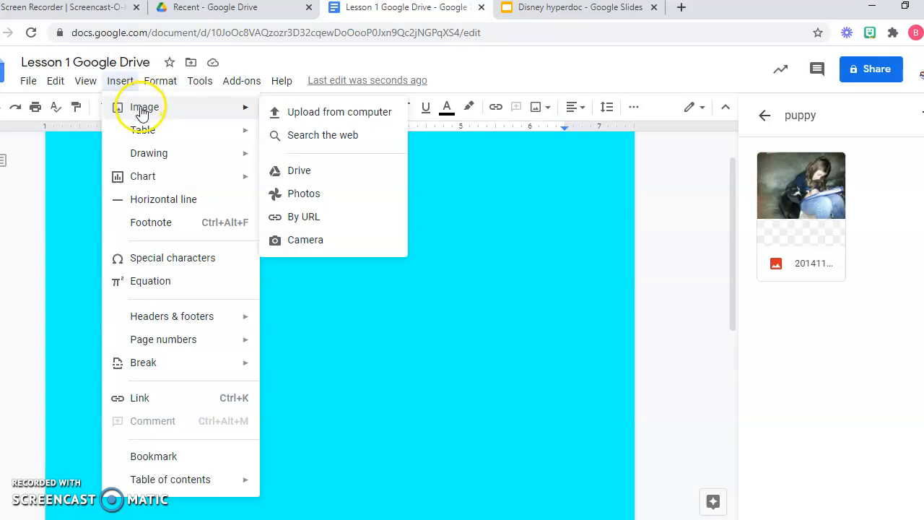
left_click(320, 137)
left_click(824, 125)
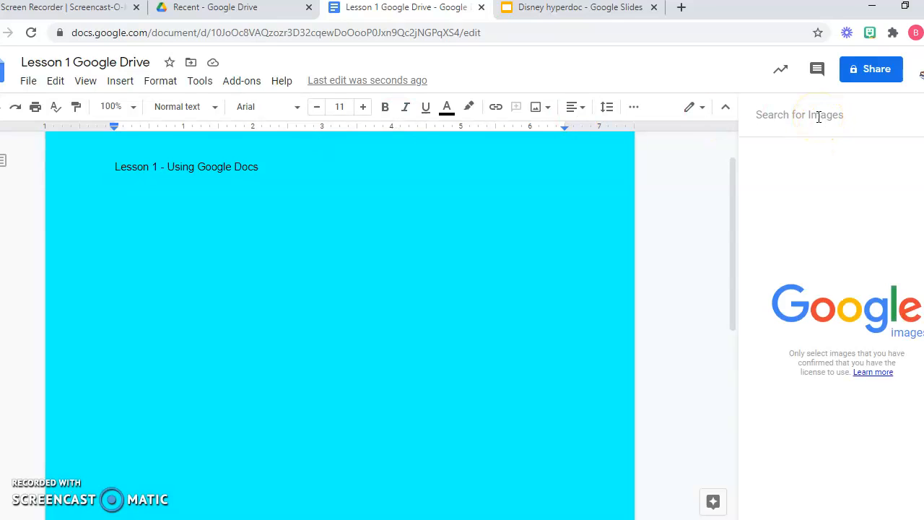
type("pup")
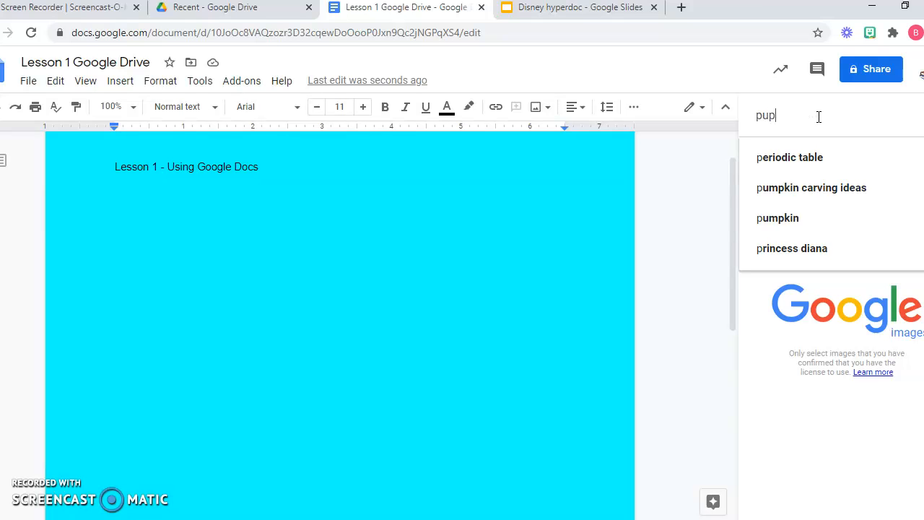
type("py")
key("Return")
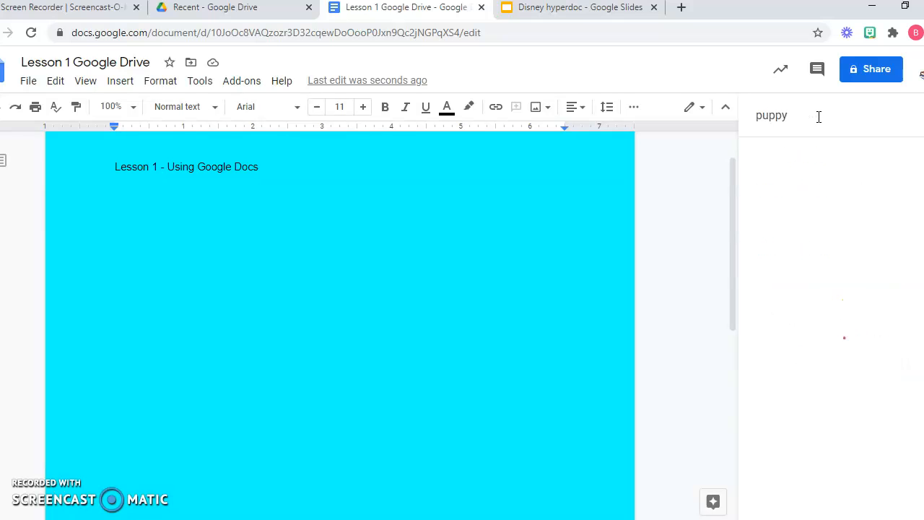
left_click(804, 200)
left_click(790, 200)
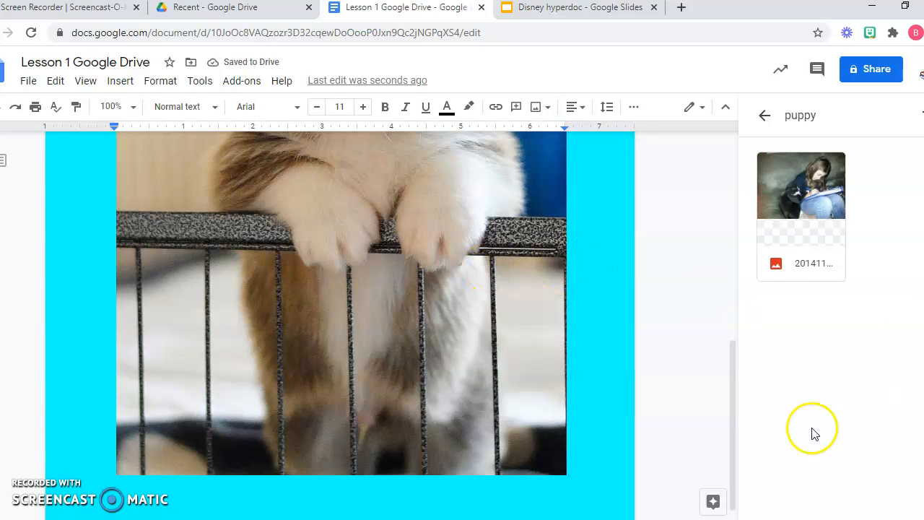
Shrink the puppy image proportionally to about 1.75 inches wide.
left_click_drag(734, 439, 720, 262)
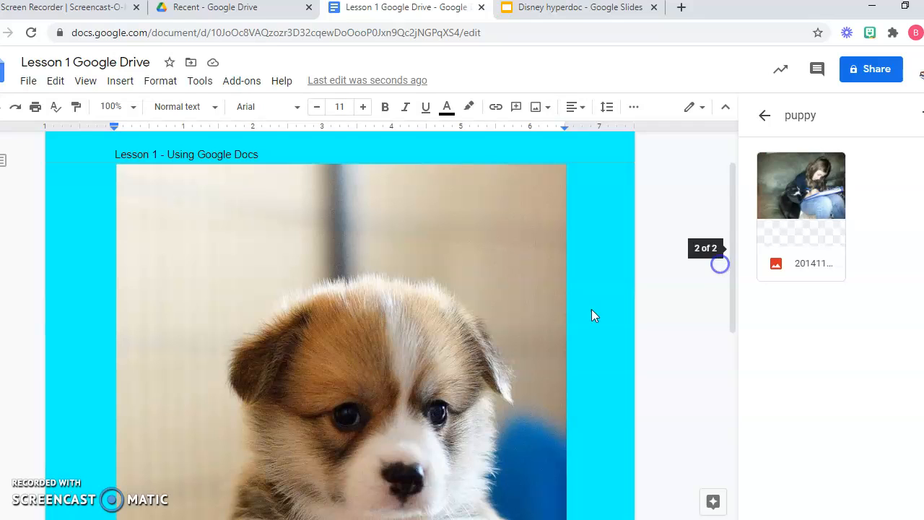
left_click(307, 355)
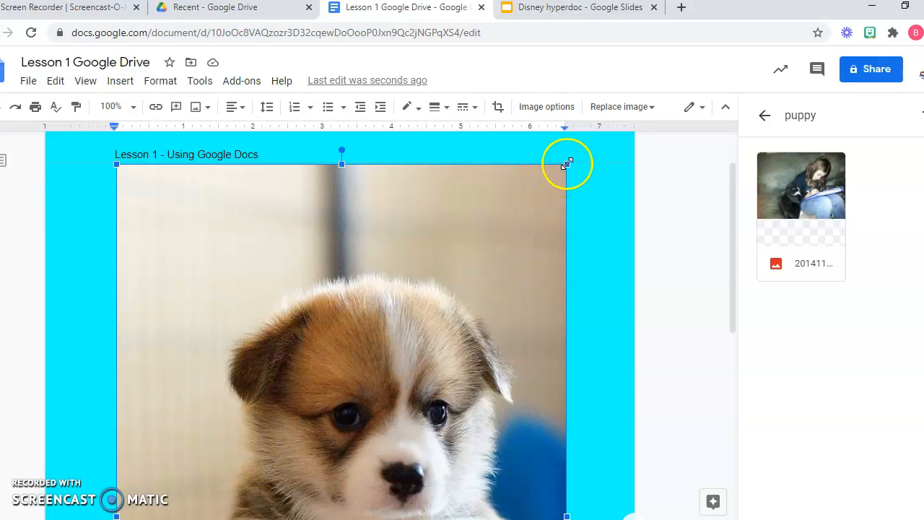
left_click_drag(567, 163, 377, 431)
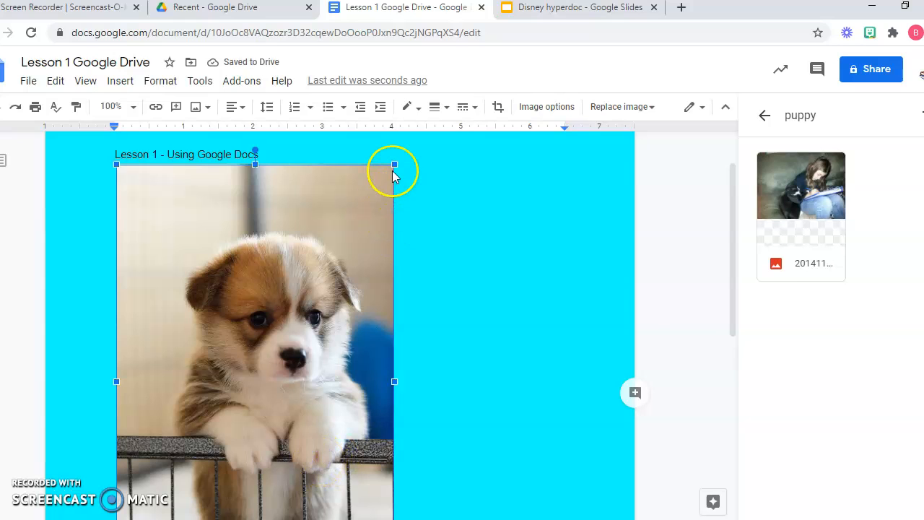
left_click_drag(393, 165, 213, 443)
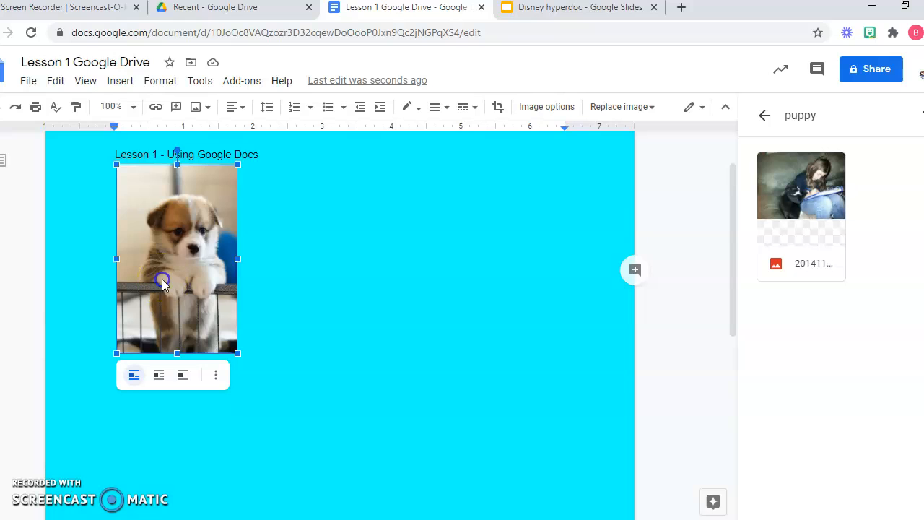
Switch the puppy image to wrapped text and back to in line with the text.
left_click(162, 375)
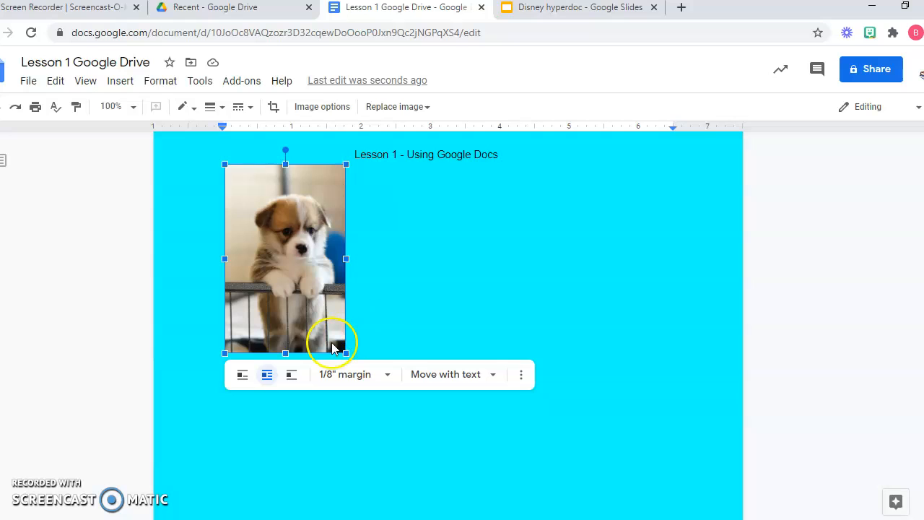
left_click(241, 376)
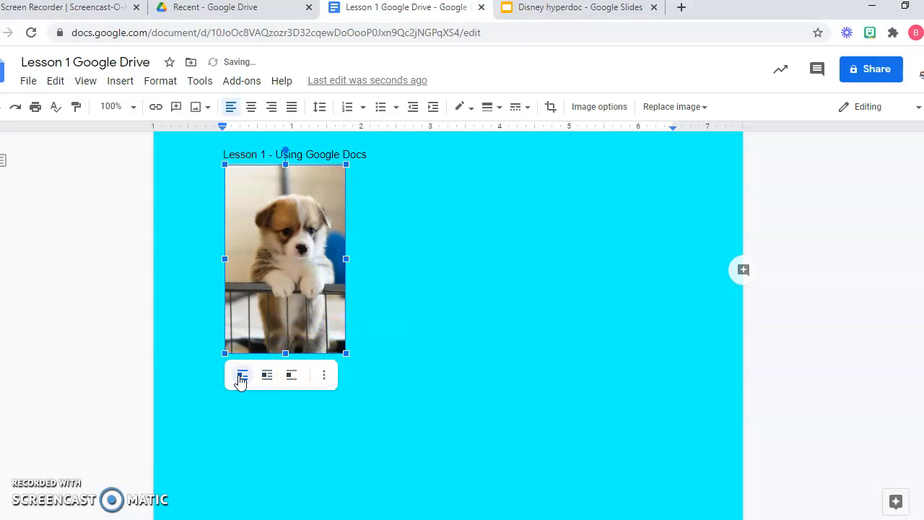
left_click(408, 220)
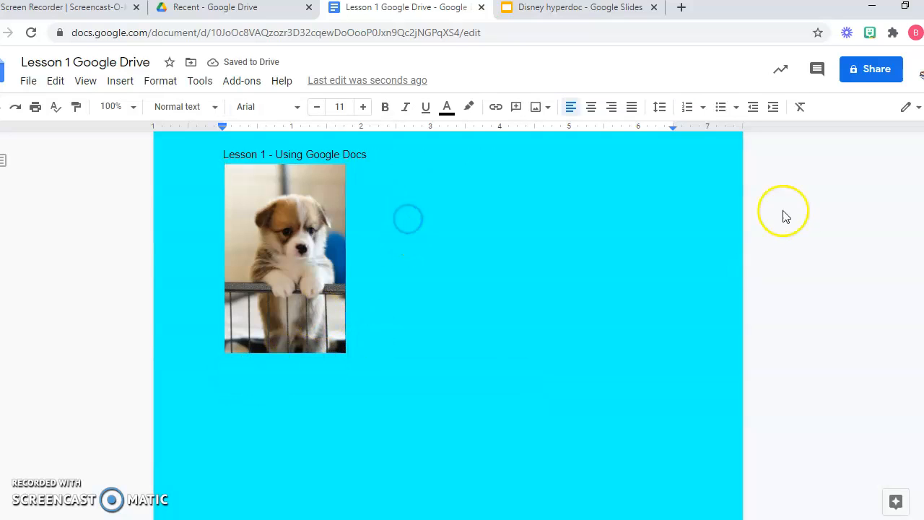
Wrap the text around the puppy image and review its position and text wrapping options.
left_click(289, 281)
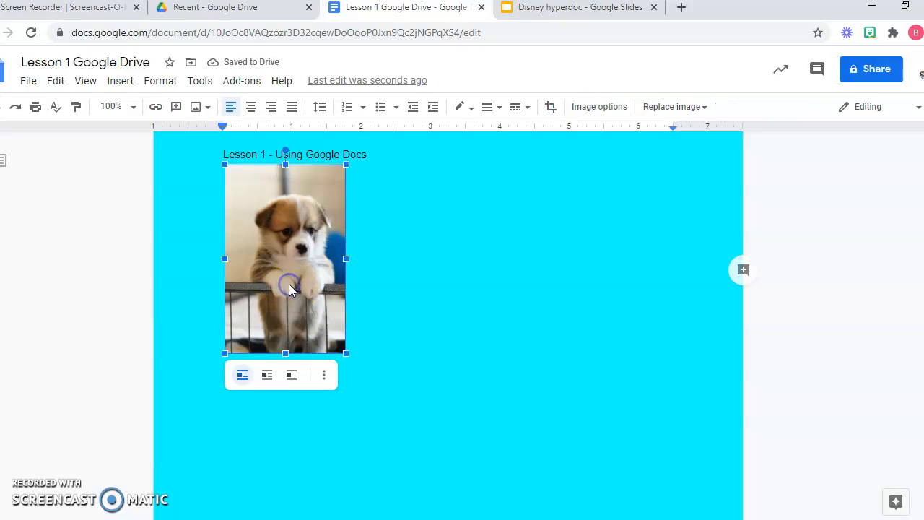
left_click(267, 377)
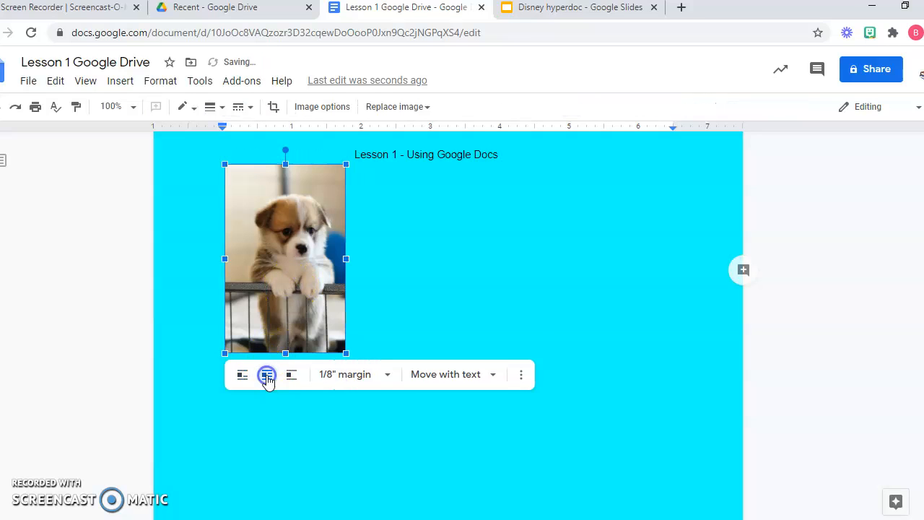
left_click(491, 375)
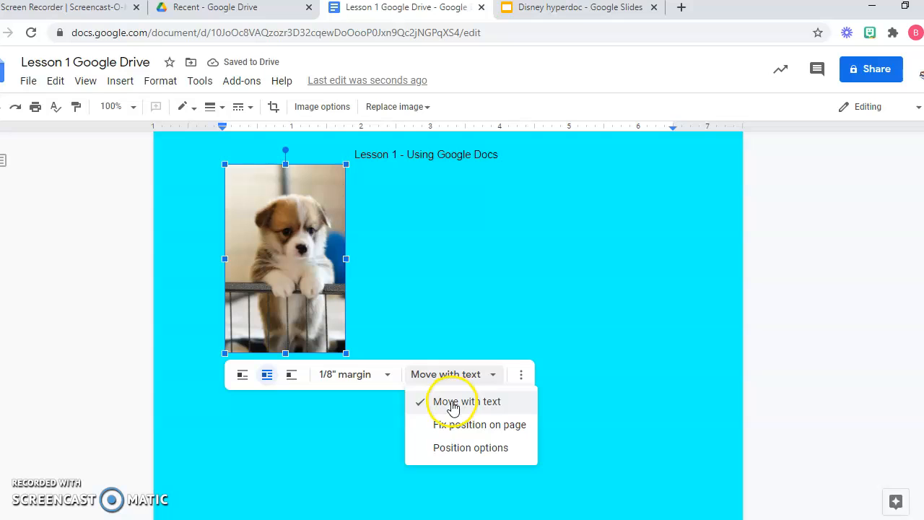
left_click(452, 448)
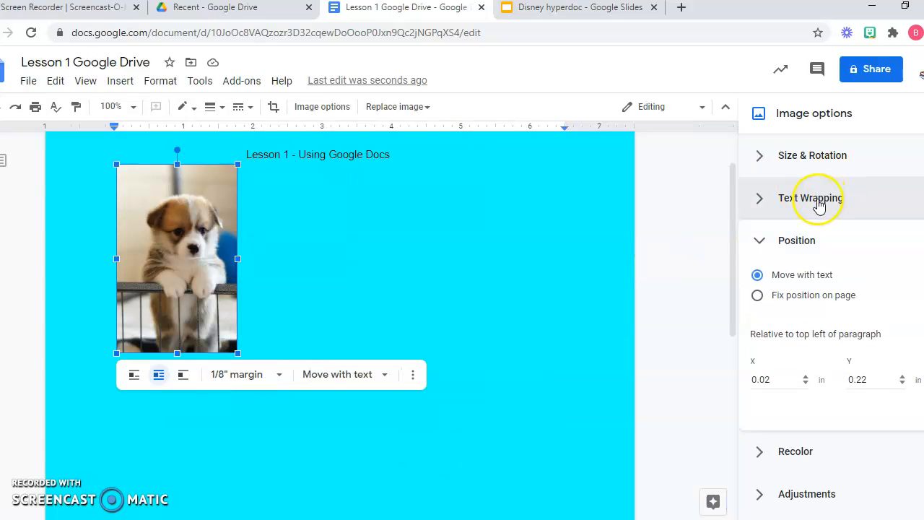
left_click(819, 202)
left_click(829, 273)
left_click(290, 191)
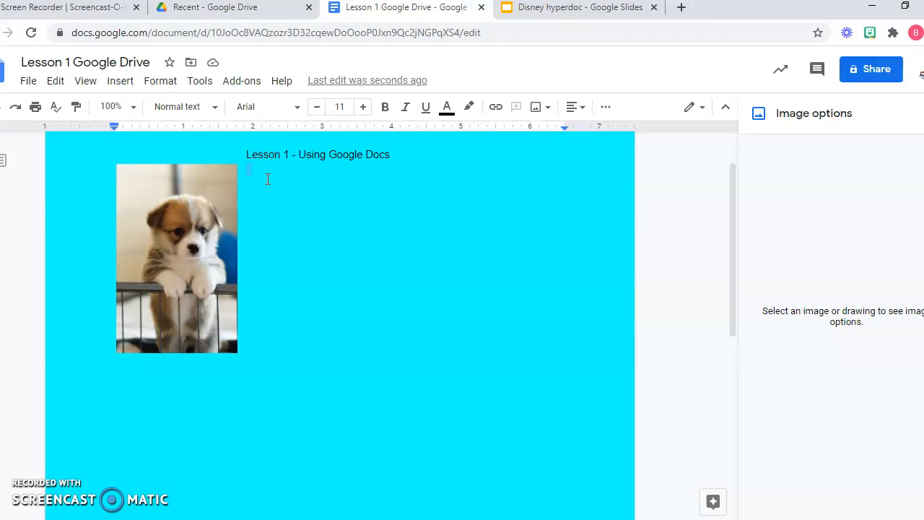
Enter a long run of the letter p as filler text beneath the heading to test the wrapping around the puppy image.
type("pppppppppppppppppppppppppppppppppppppppppppp")
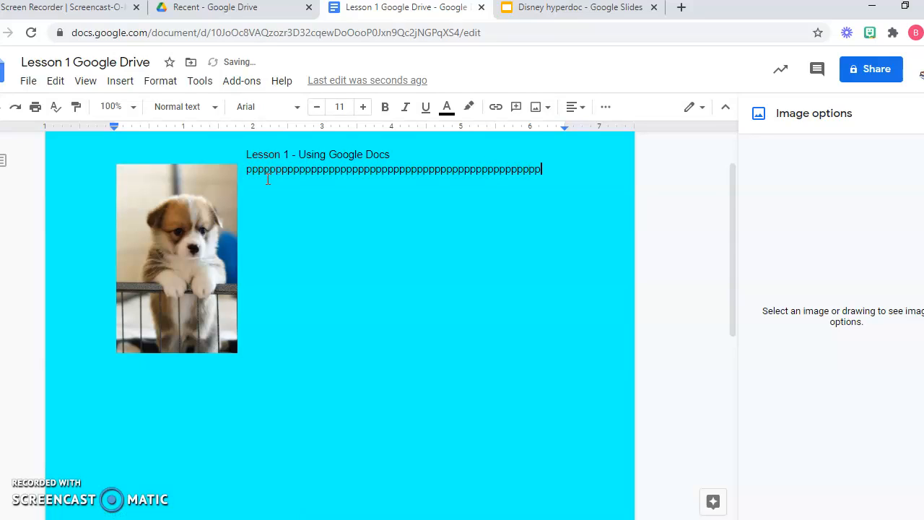
type("ppp")
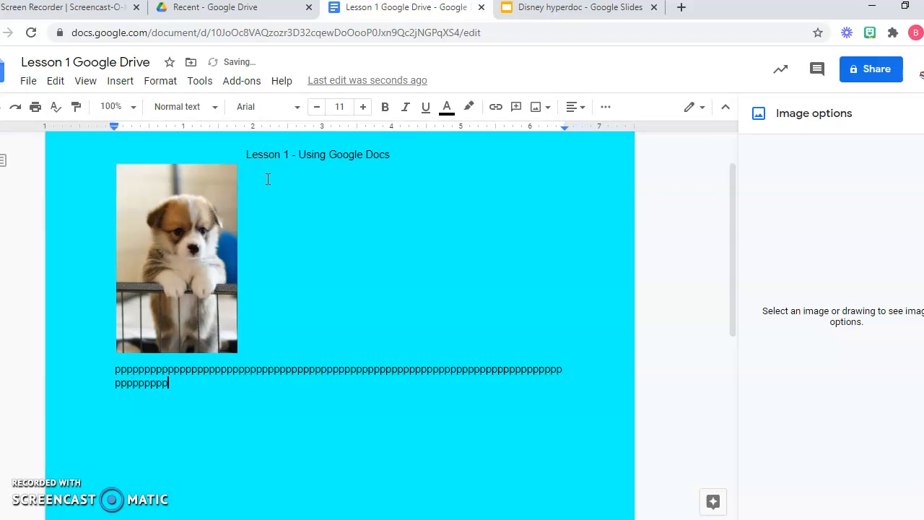
Fix the puppy image's position on the page and open its detailed position options.
left_click(185, 228)
left_click(384, 375)
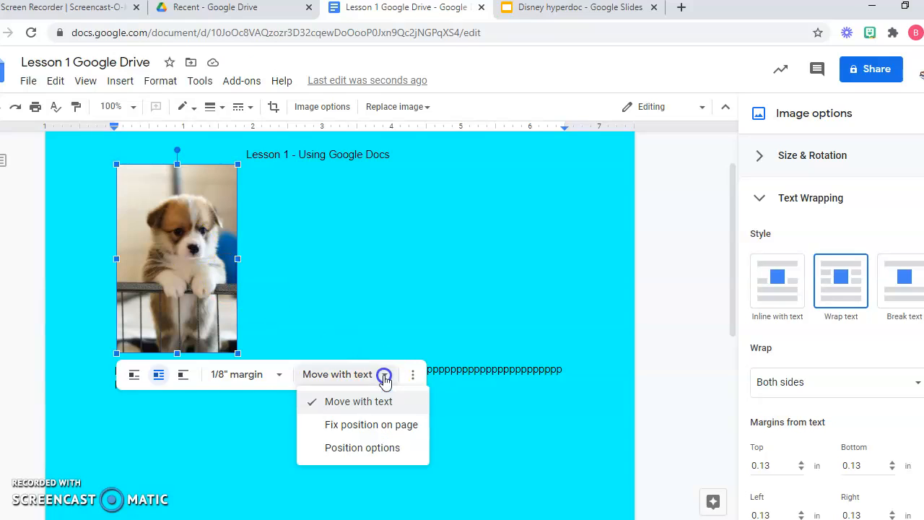
left_click(355, 425)
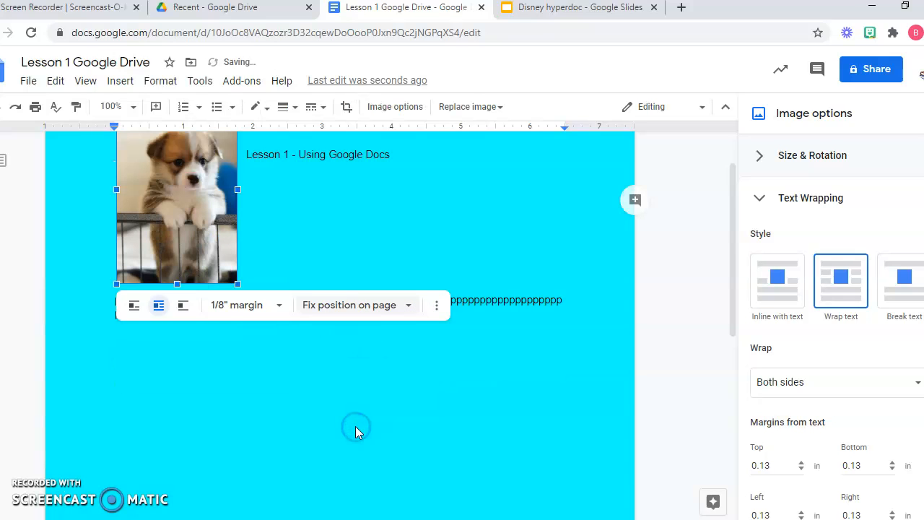
left_click(410, 306)
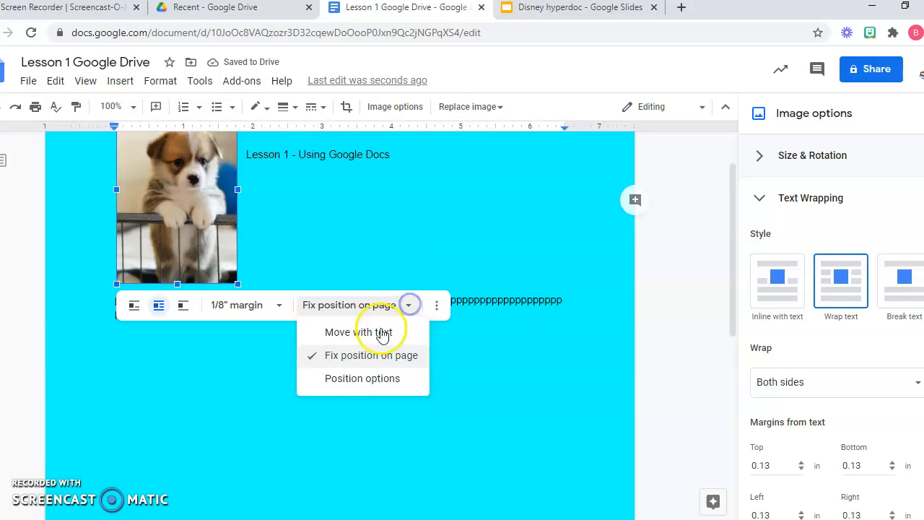
left_click(351, 377)
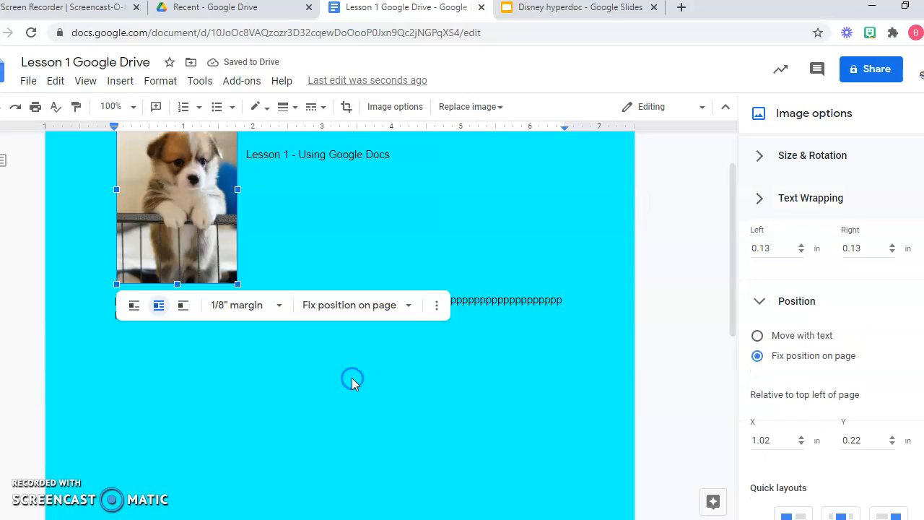
Switch the puppy image to inline with text and on to break text, and place the cursor at the end of the filler text.
left_click(790, 202)
left_click(783, 292)
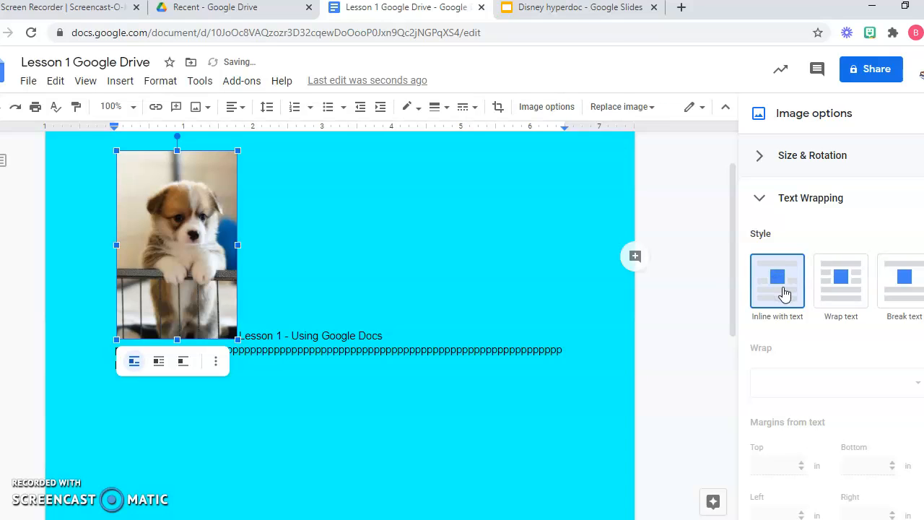
left_click(898, 285)
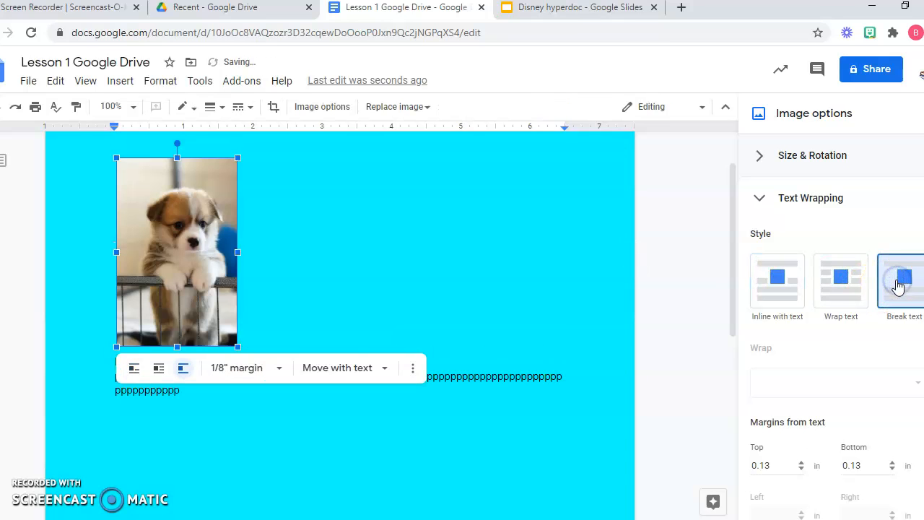
left_click(527, 266)
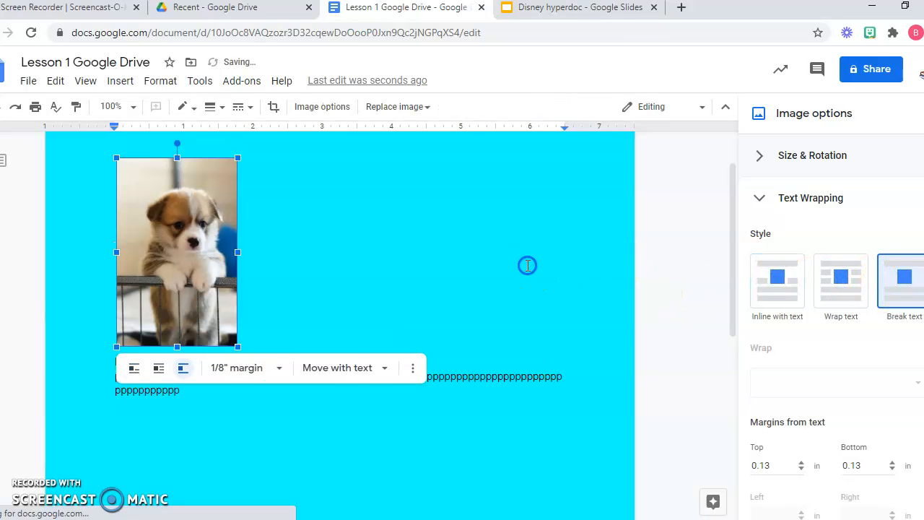
left_click(338, 290)
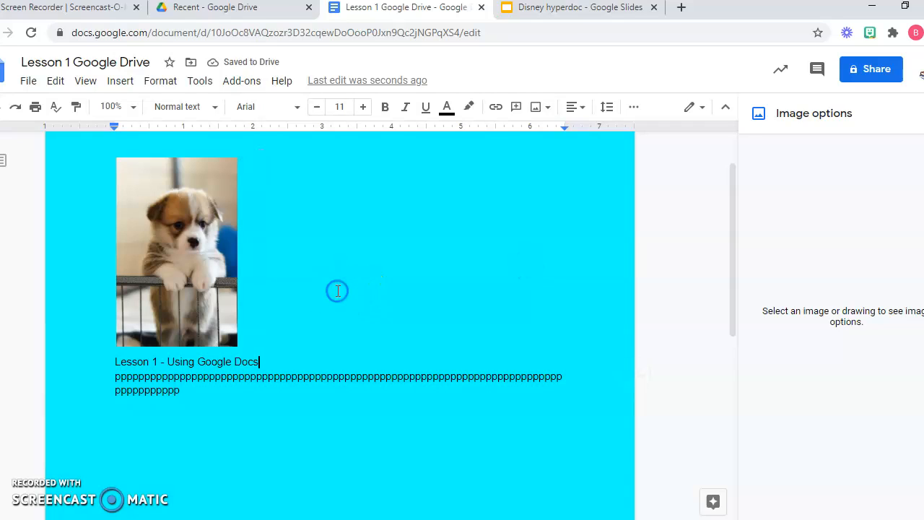
left_click(204, 397)
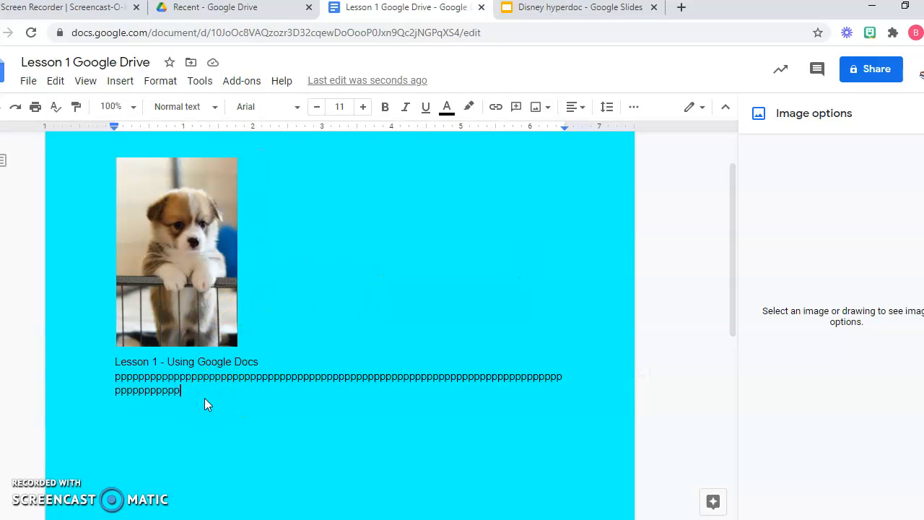